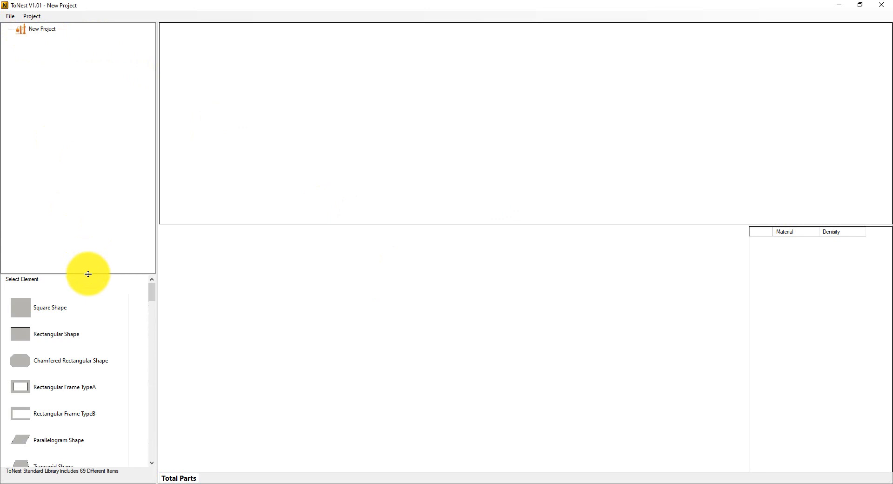
Step: Enlarge the element library list, add a Rectangular Shape to the new project and open its part table
drag(88, 274, 86, 124)
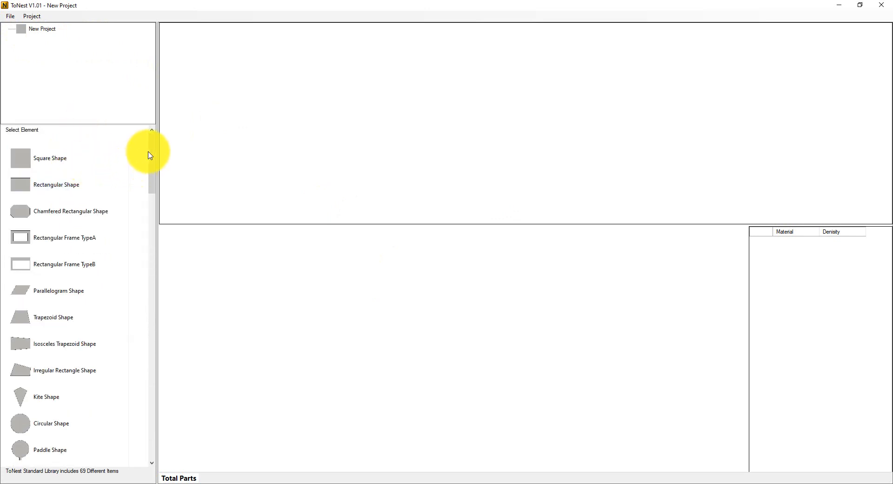
drag(150, 155, 153, 130)
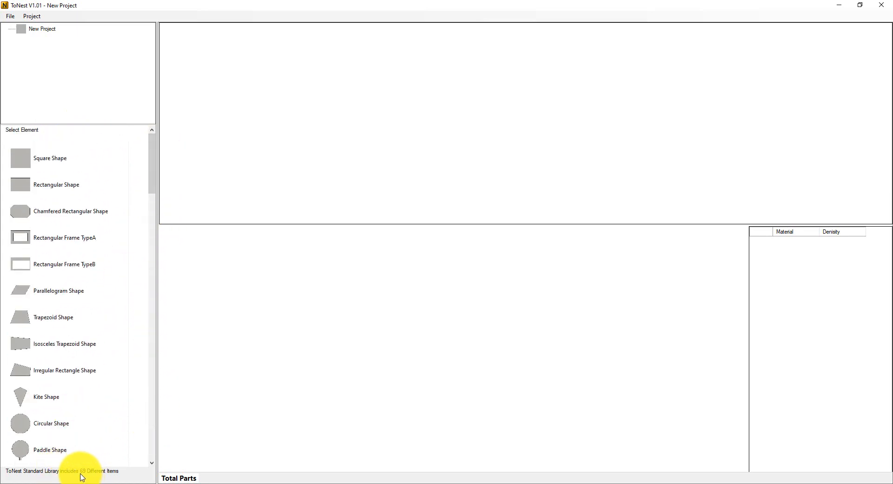
double_click(58, 194)
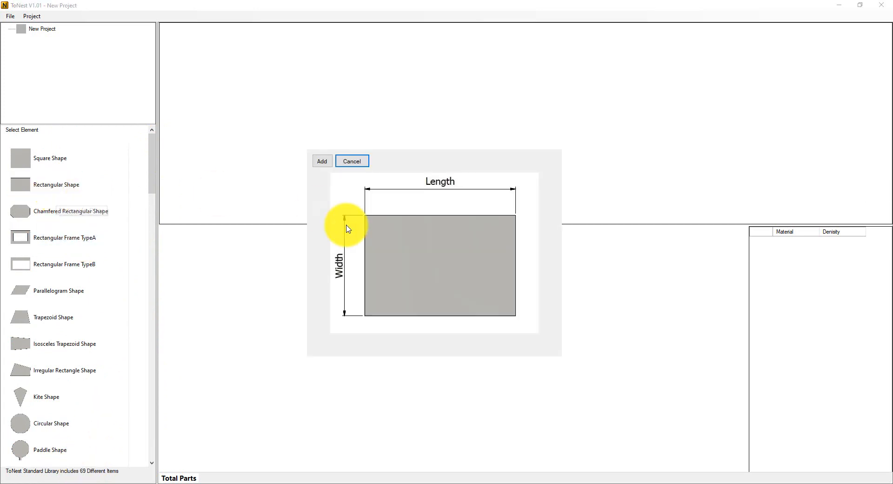
click(321, 164)
click(66, 40)
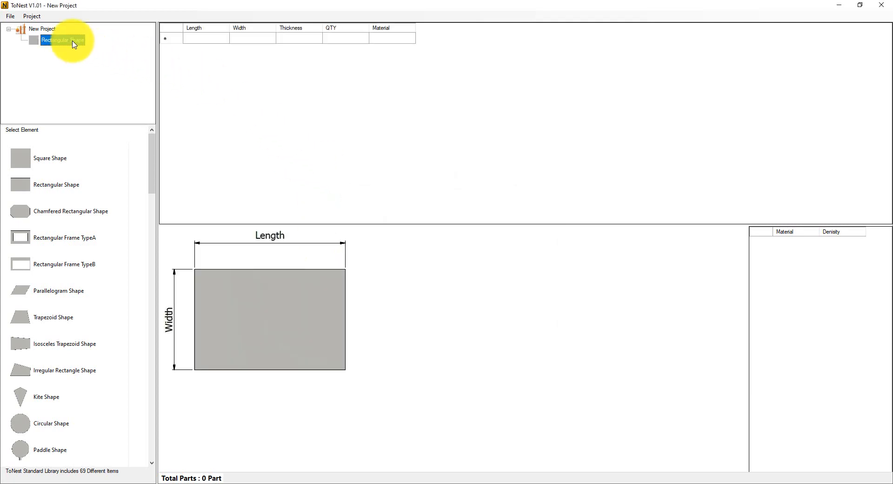
Step: Examine the rectangular plate rows and column headings in nest.xlsx in Excel, comparing them with the Rectangular Shape table in ToNest
click(602, 483)
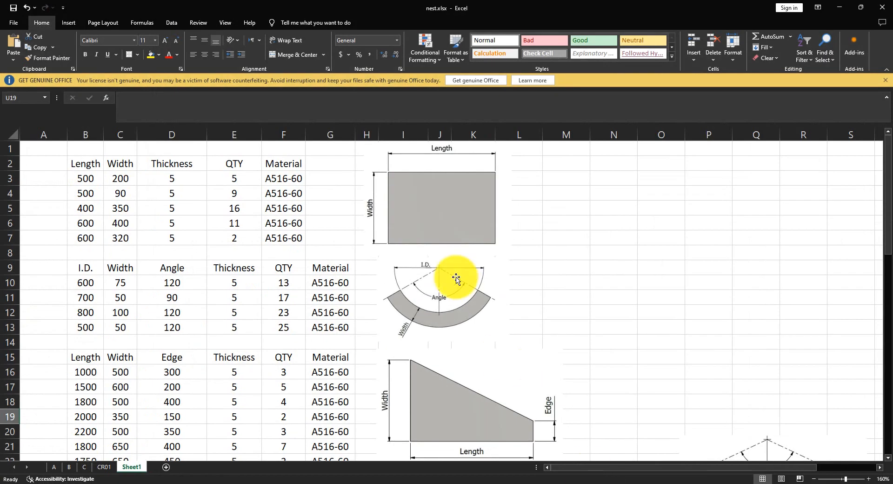
drag(88, 179, 283, 244)
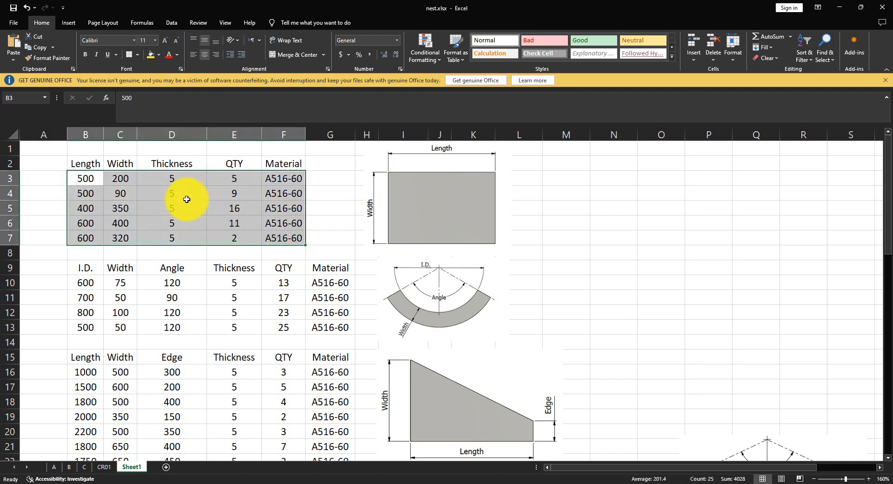
drag(85, 163, 266, 168)
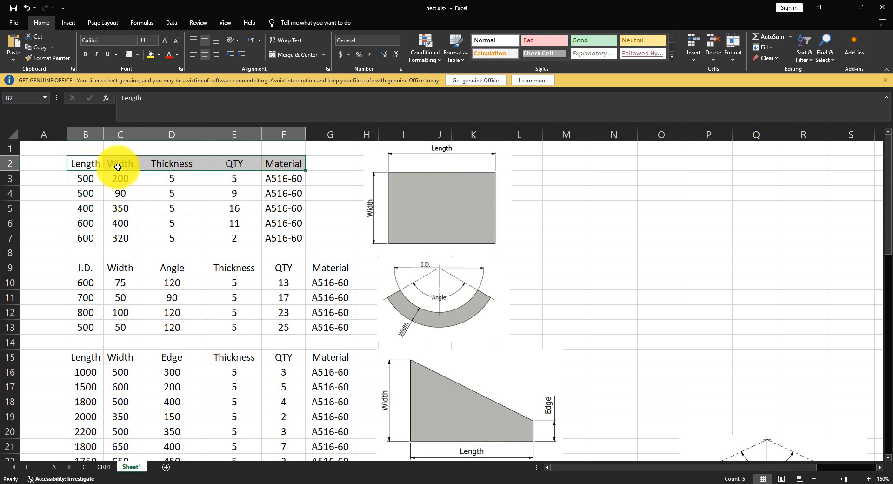
click(641, 483)
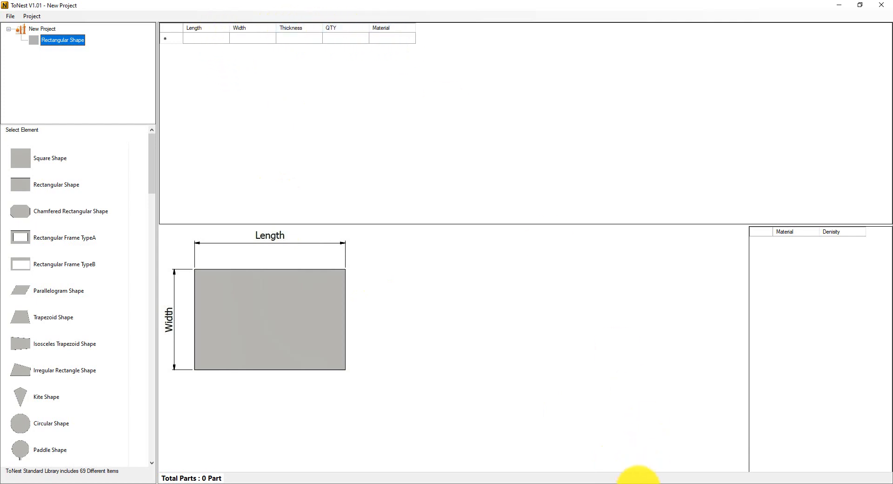
Step: Copy the rectangular plate data B3:F7 from nest.xlsx in Excel into the Rectangular Shape table in ToNest
click(603, 482)
drag(85, 174, 285, 234)
right_click(259, 201)
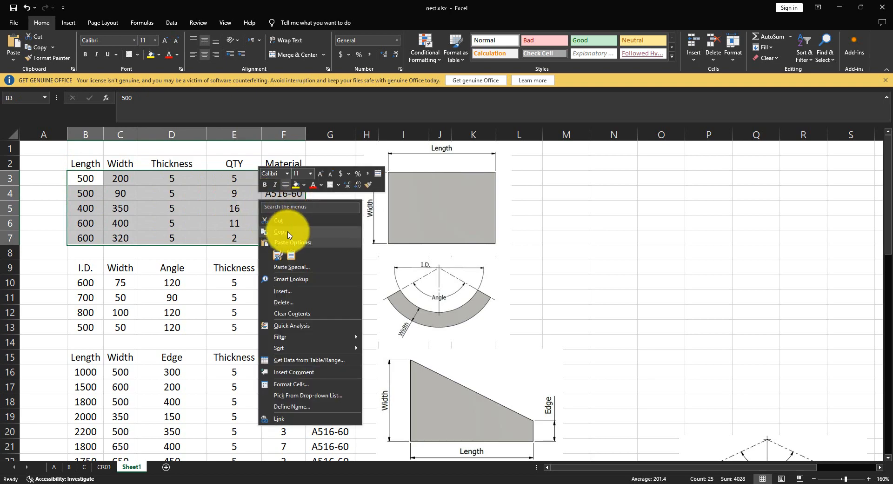
click(288, 231)
click(650, 482)
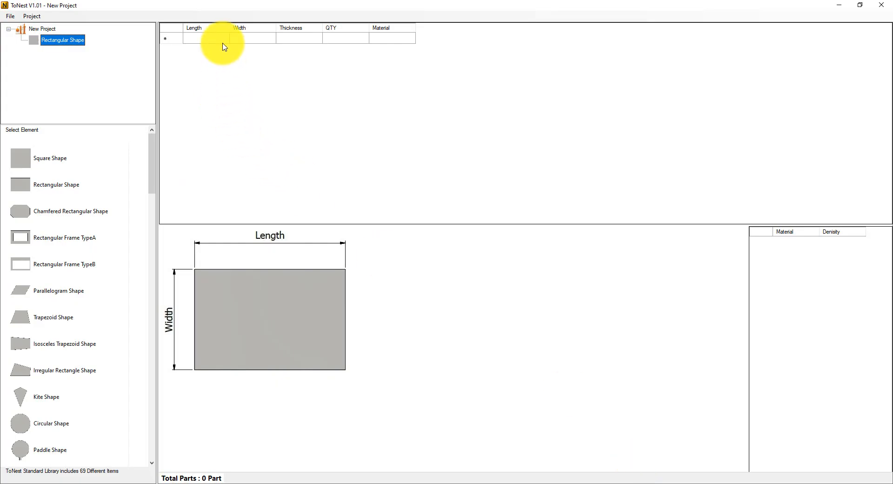
click(237, 47)
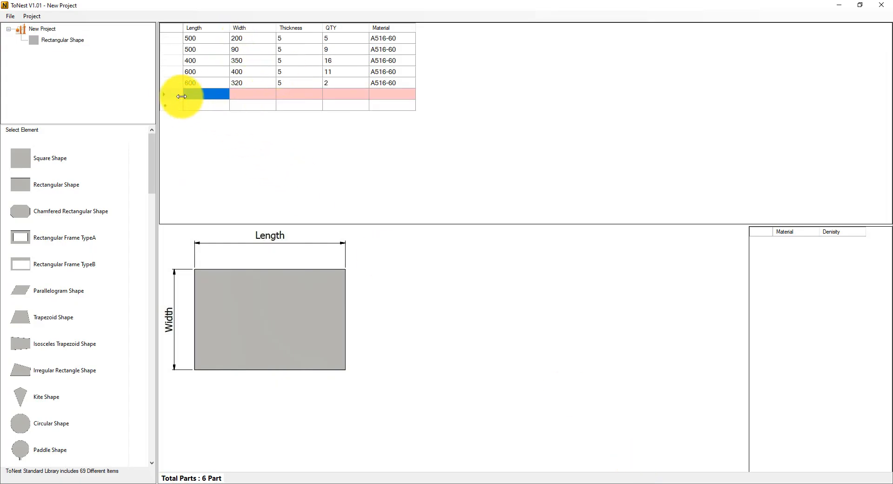
Step: Delete the empty pasted row below the rectangular plate data and check the table for duplication
click(182, 94)
click(328, 104)
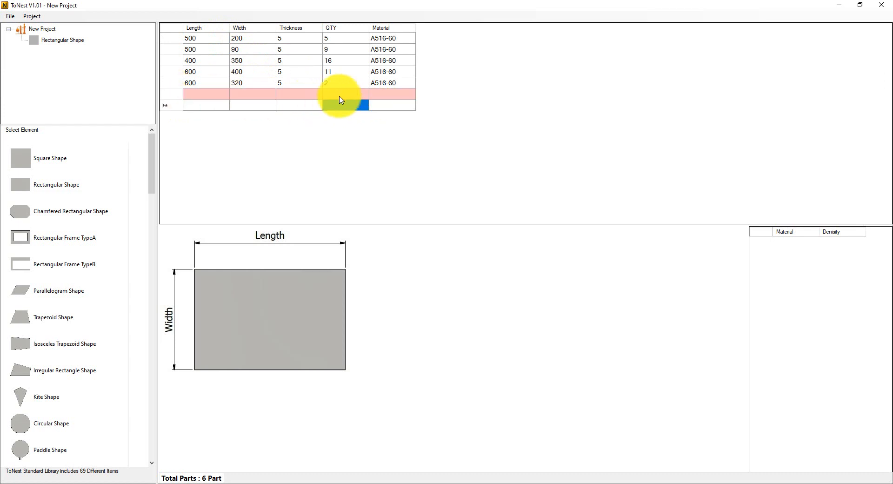
click(177, 97)
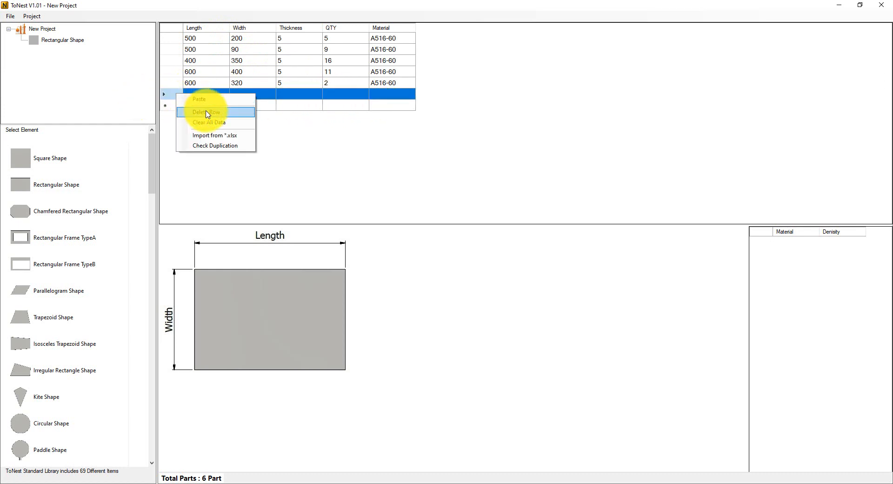
click(207, 112)
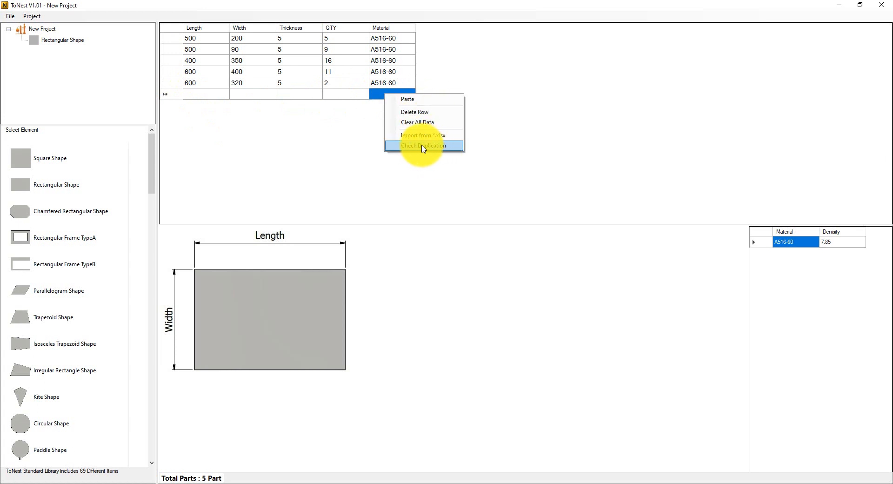
click(426, 146)
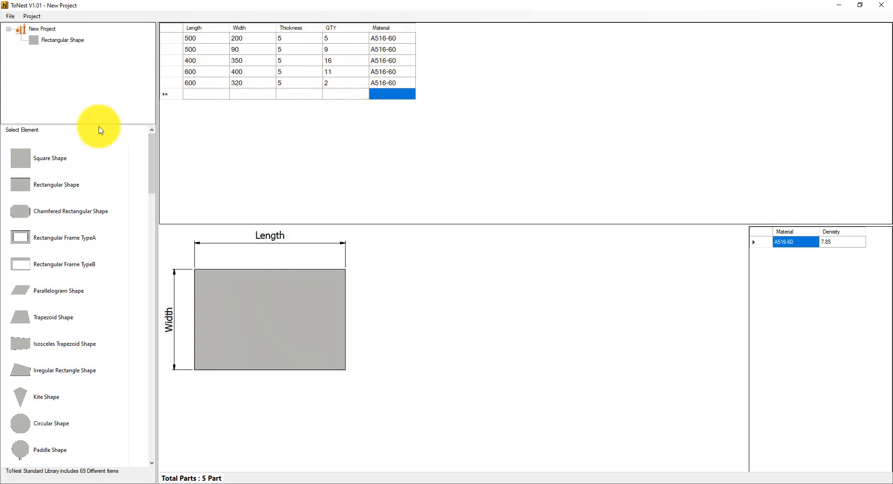
Step: Add an Arc Segment Shape from the element library to the project
drag(151, 163, 145, 226)
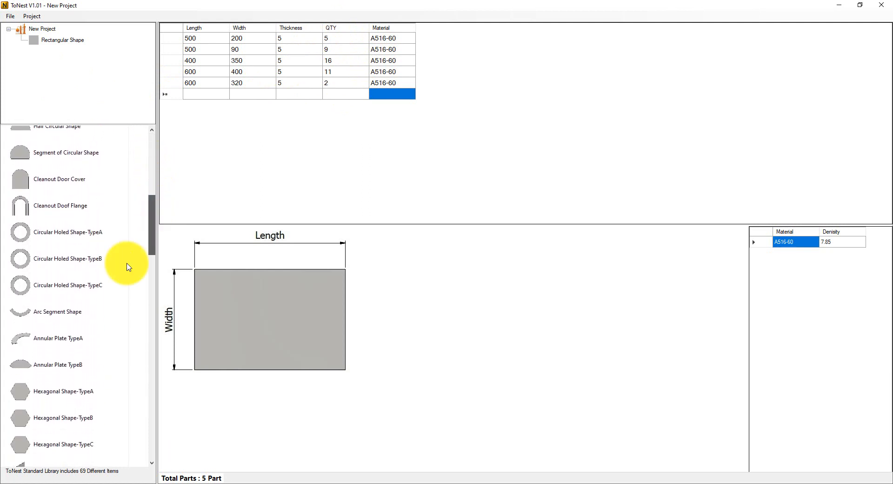
click(55, 319)
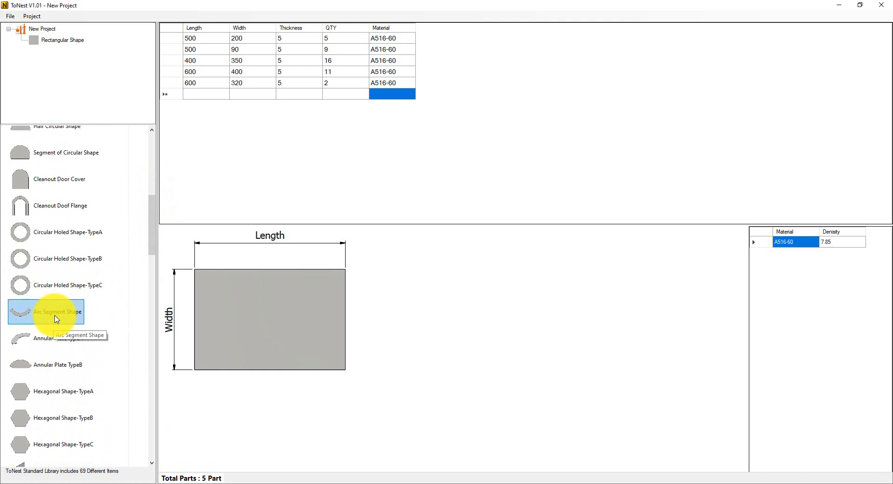
double_click(56, 319)
click(322, 162)
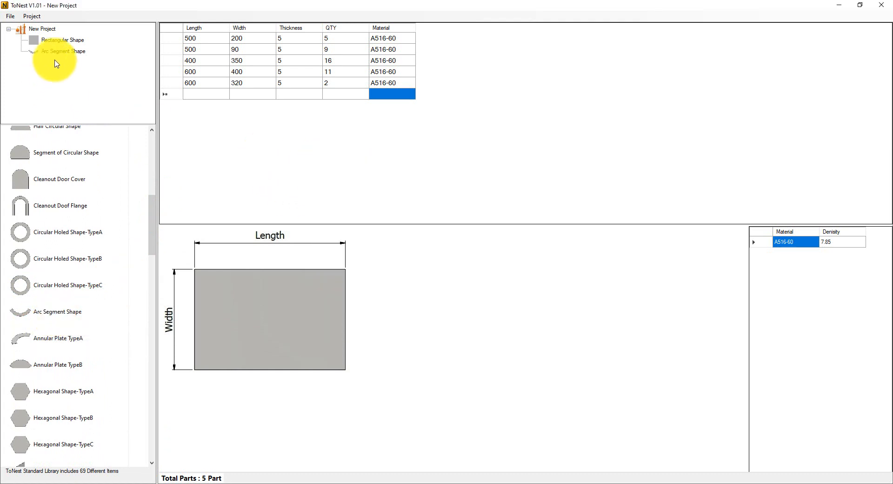
Step: Copy the arc segment data B10:G13 from nest.xlsx in Excel into the Arc Segment Shape table in ToNest
click(604, 482)
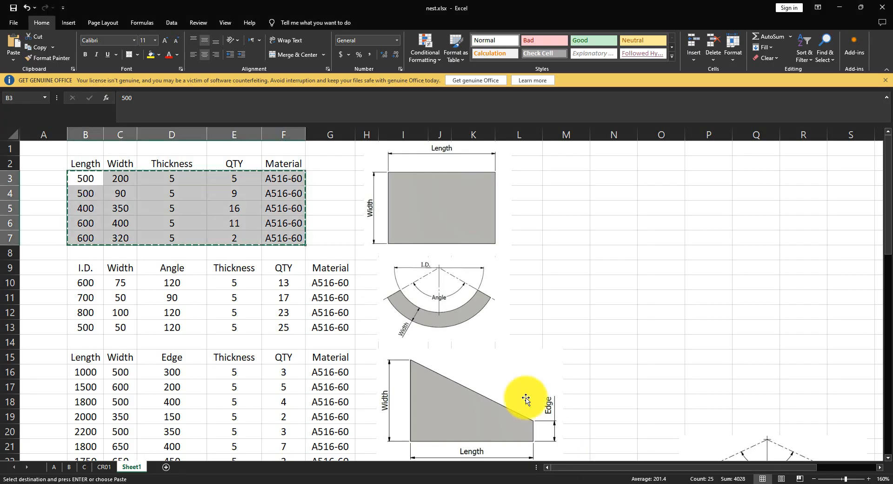
click(83, 269)
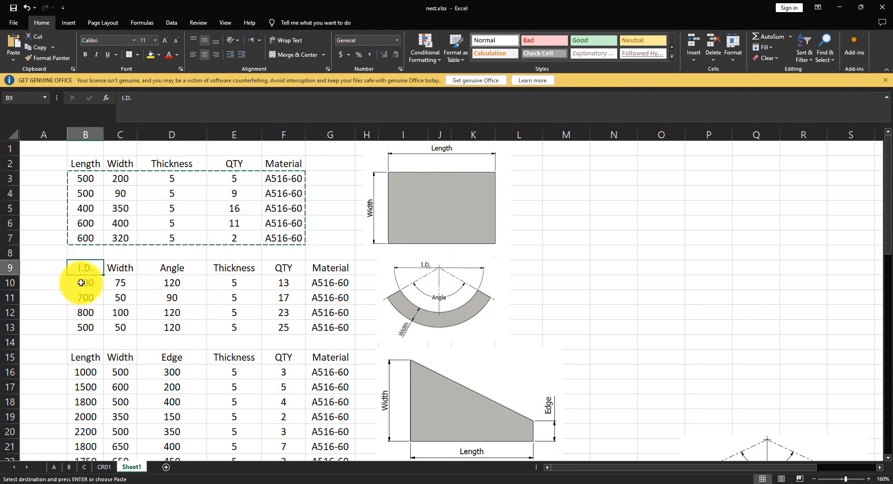
drag(81, 282, 328, 327)
right_click(323, 305)
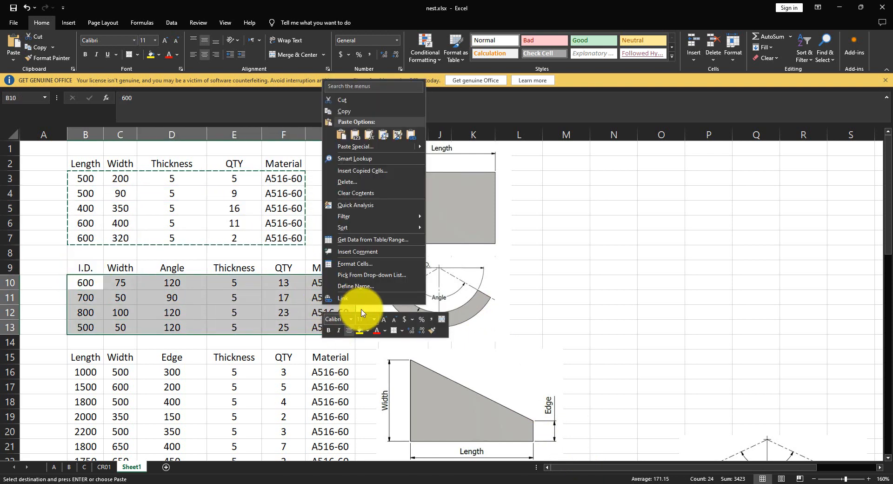
click(345, 116)
click(632, 479)
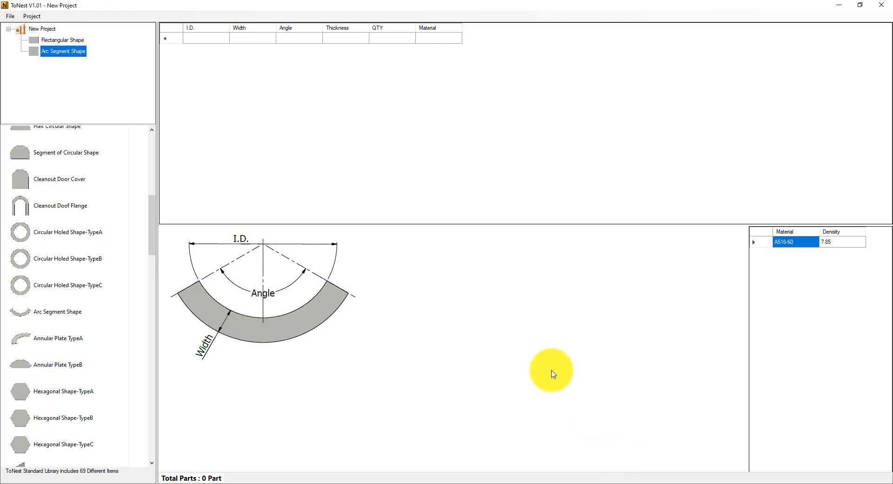
click(231, 43)
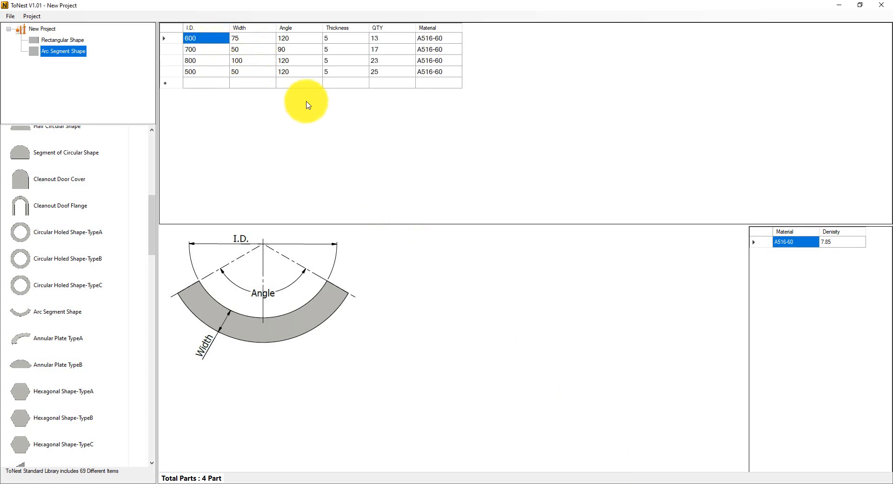
click(420, 85)
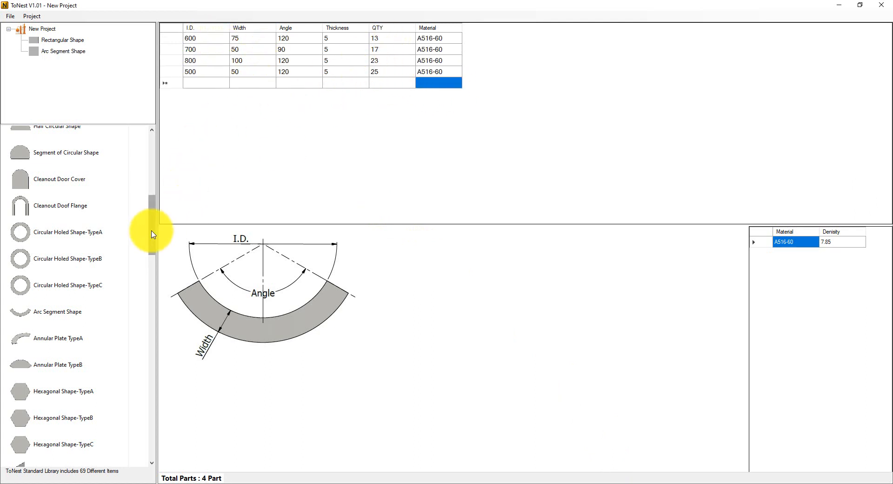
Step: Add a Reb TypeC element from the library to the project and open its part table
drag(150, 226, 67, 77)
click(48, 302)
click(57, 65)
Step: Copy the data B16:G22 from nest.xlsx in Excel into the Reb TypeC table in ToNest and check it for duplication
click(599, 482)
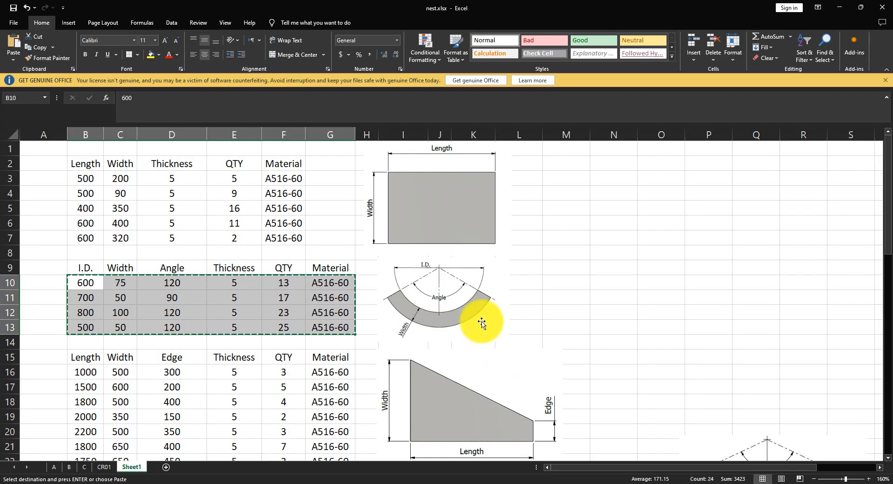
scroll(435, 257, down, 2)
drag(88, 281, 339, 372)
right_click(324, 313)
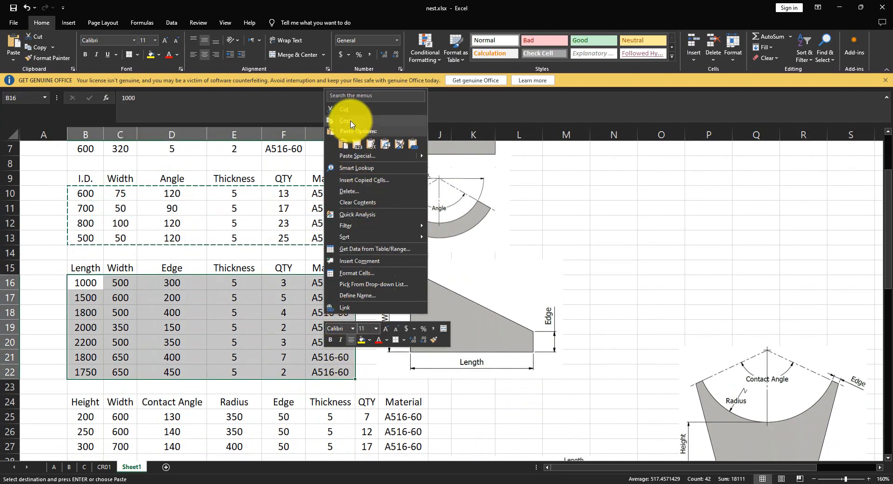
click(350, 122)
click(638, 482)
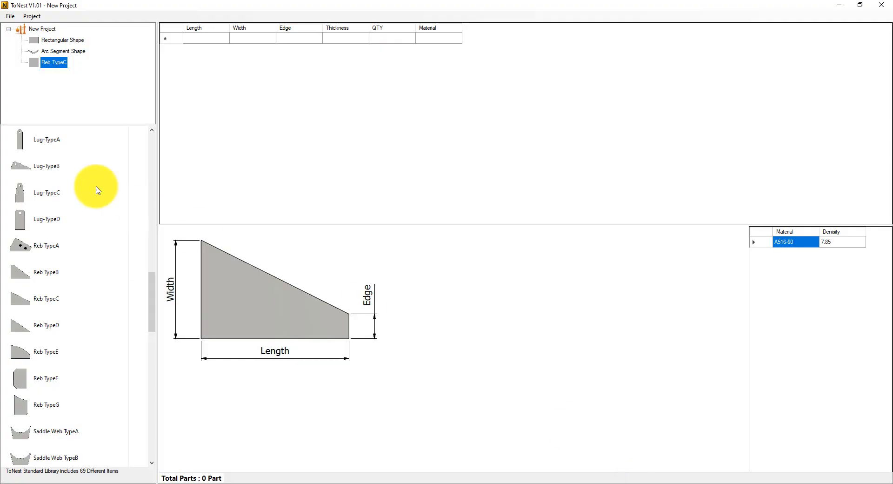
right_click(217, 42)
click(234, 45)
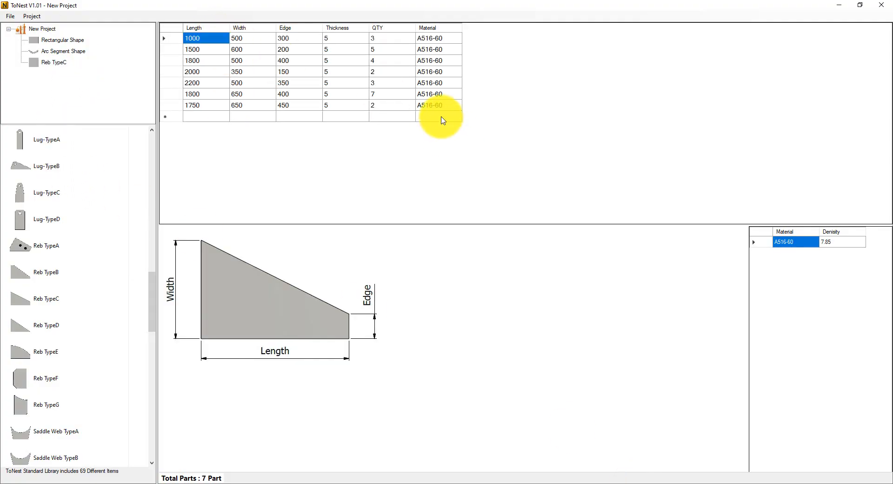
right_click(443, 120)
click(484, 171)
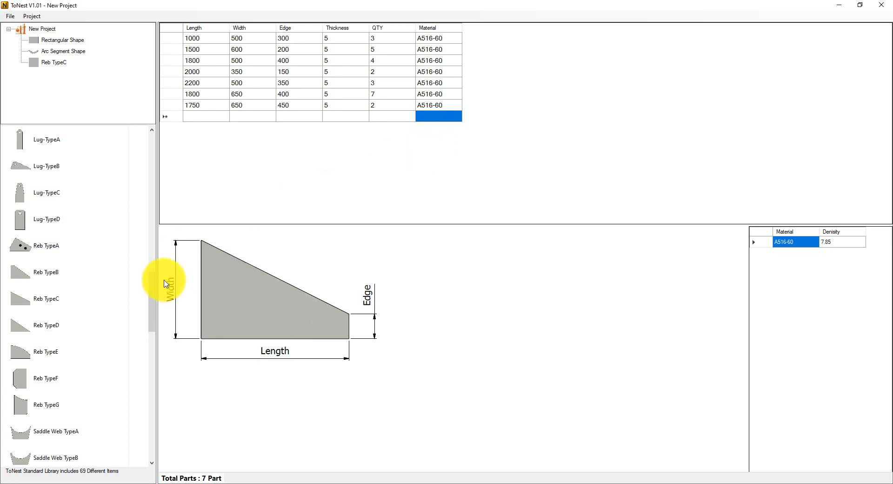
Step: Add a Saddle Web TypeB element from the library to the project and open its part table
drag(152, 297, 153, 328)
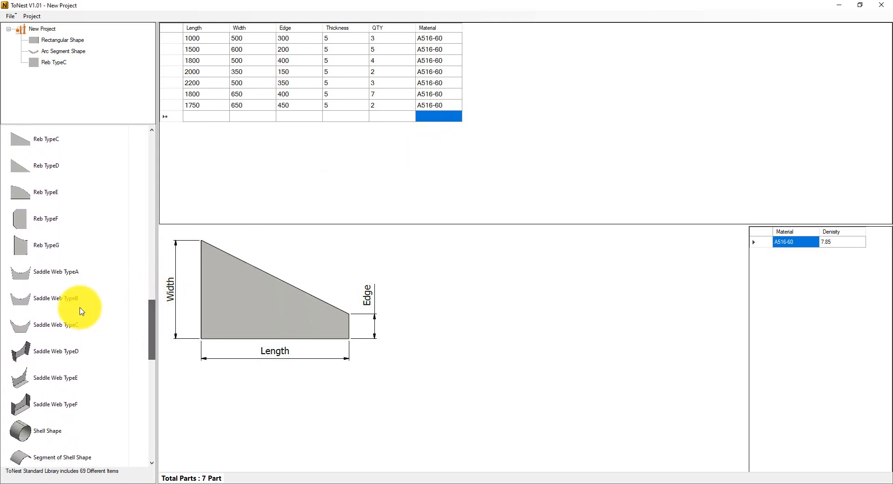
click(70, 298)
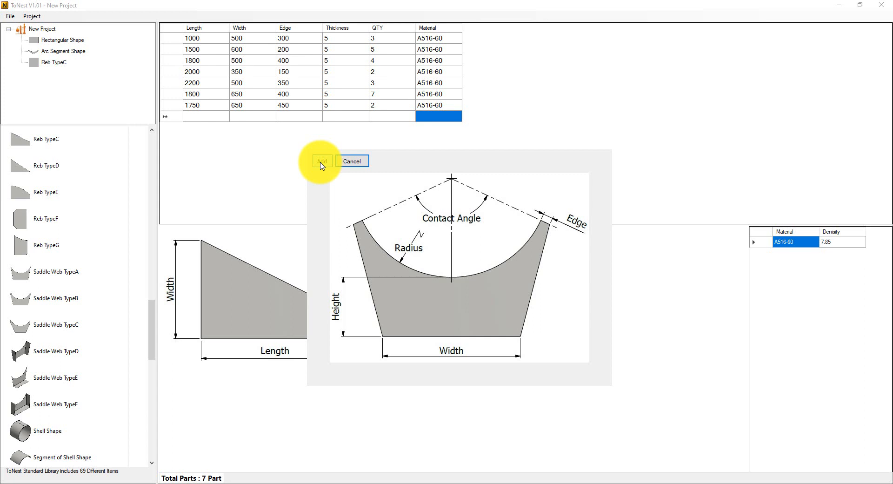
click(321, 161)
click(61, 73)
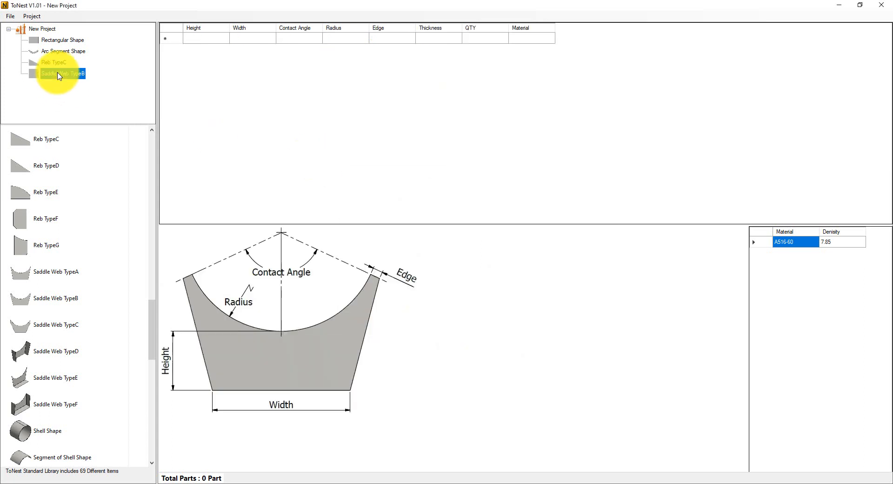
Step: Copy the data B25:I27 from nest.xlsx in Excel into the Saddle Web TypeB table in ToNest
click(599, 481)
scroll(368, 286, down, 4)
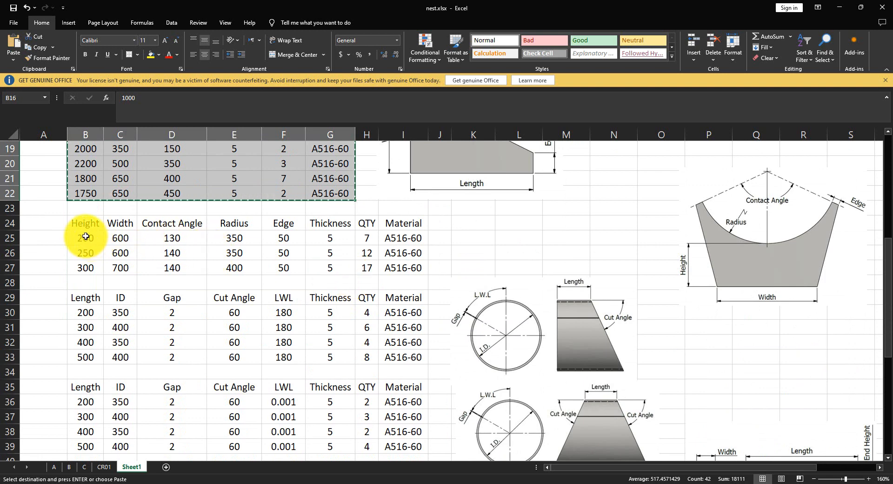
drag(85, 236, 395, 270)
right_click(404, 249)
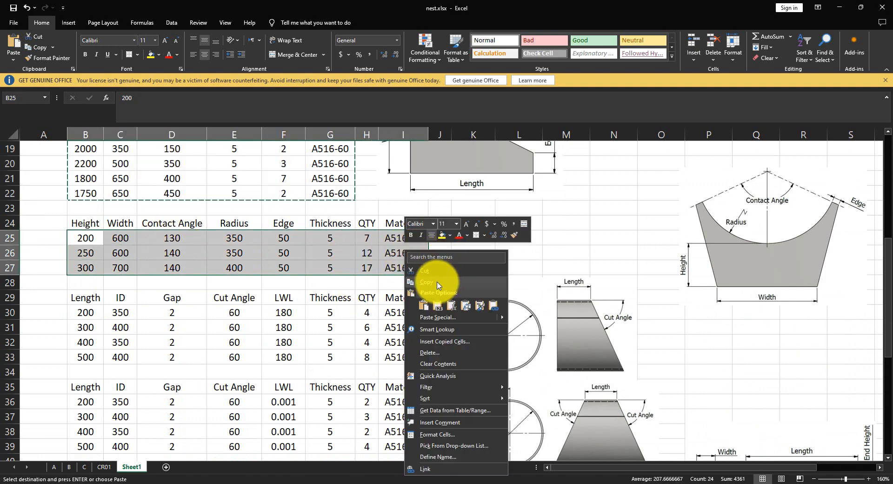
click(437, 282)
click(628, 482)
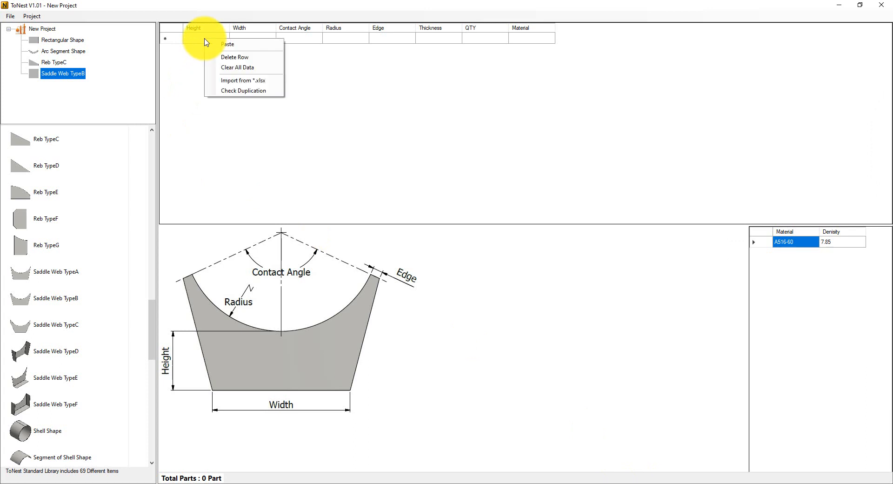
click(227, 44)
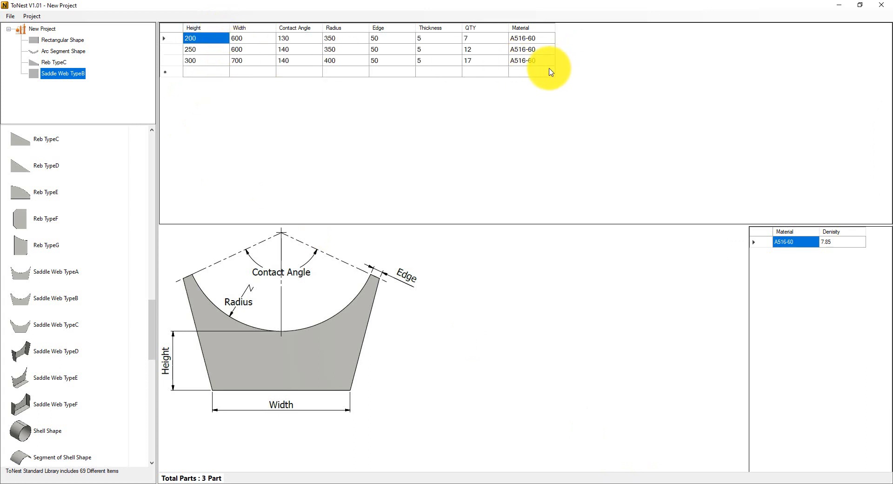
click(530, 72)
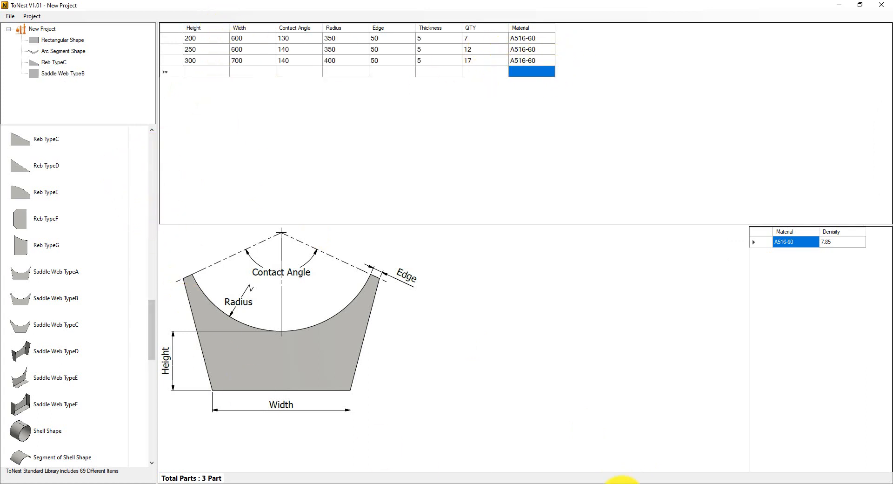
Step: Add a Shell With Cut from one side TypeA element from the library to the project and open its part table
drag(150, 317, 160, 349)
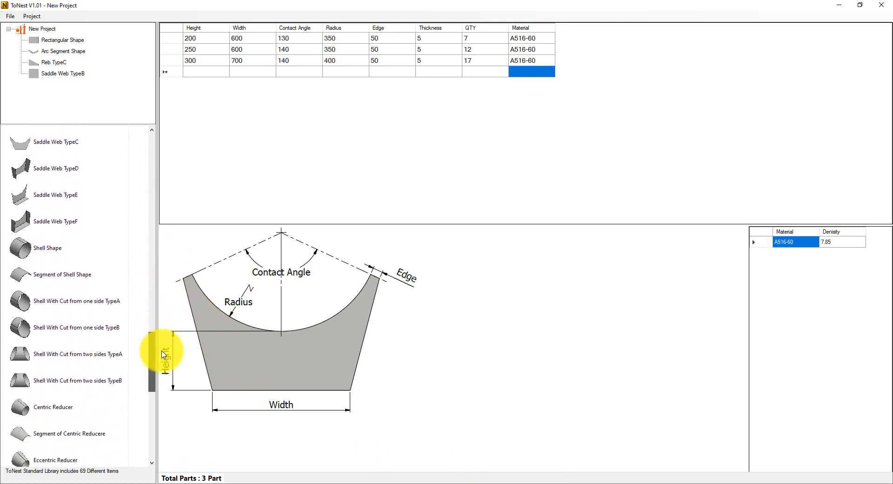
click(62, 292)
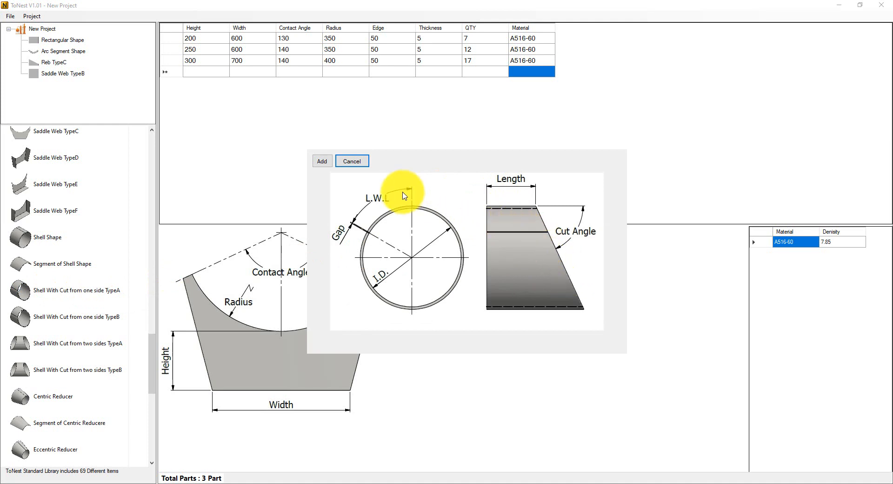
click(323, 161)
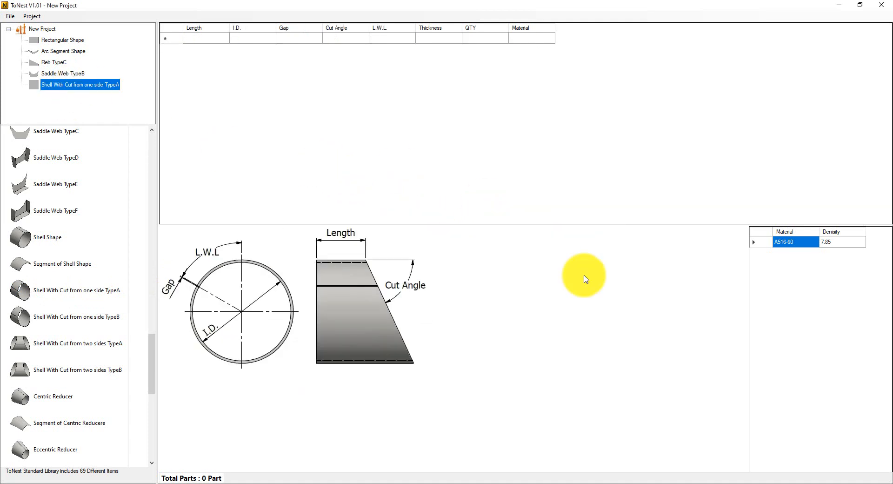
Step: Copy the data B30:I33 from nest.xlsx in Excel into the one-side cut shell table in ToNest and check it for duplication
click(601, 483)
drag(93, 314, 383, 343)
key(ctrl+c)
right_click(403, 330)
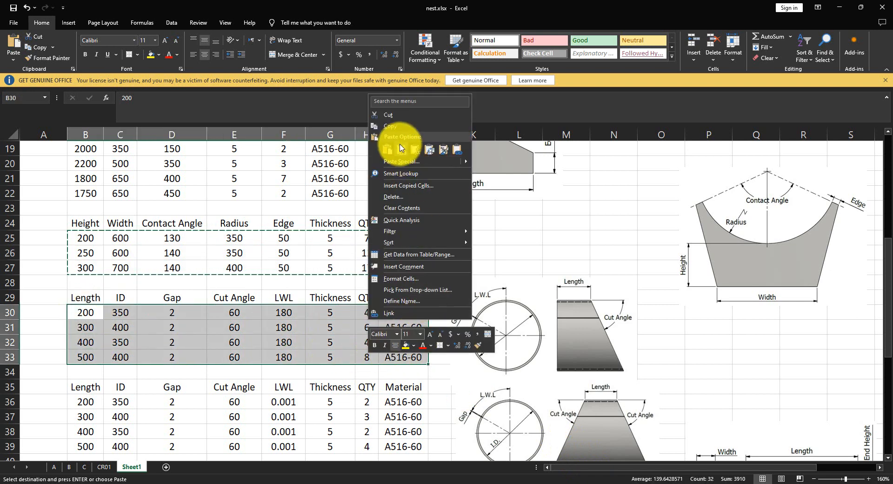
click(396, 129)
scroll(325, 262, down, 3)
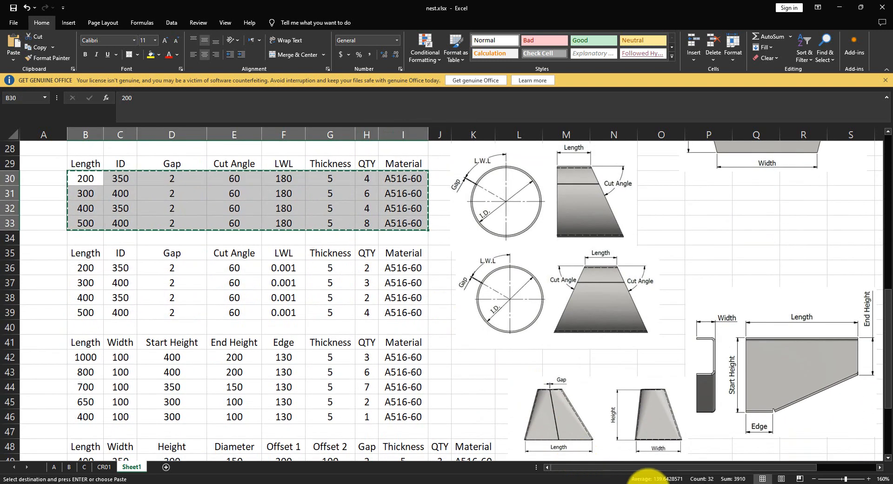
click(642, 481)
right_click(225, 39)
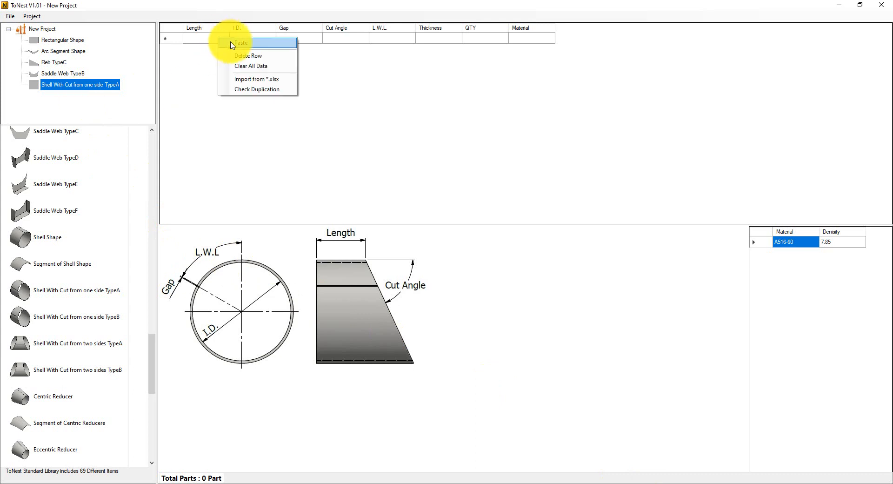
click(242, 45)
right_click(540, 81)
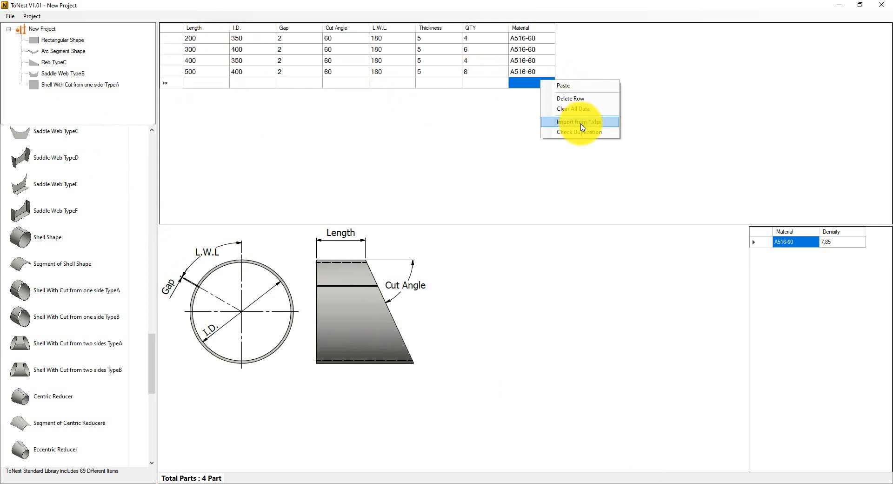
click(564, 131)
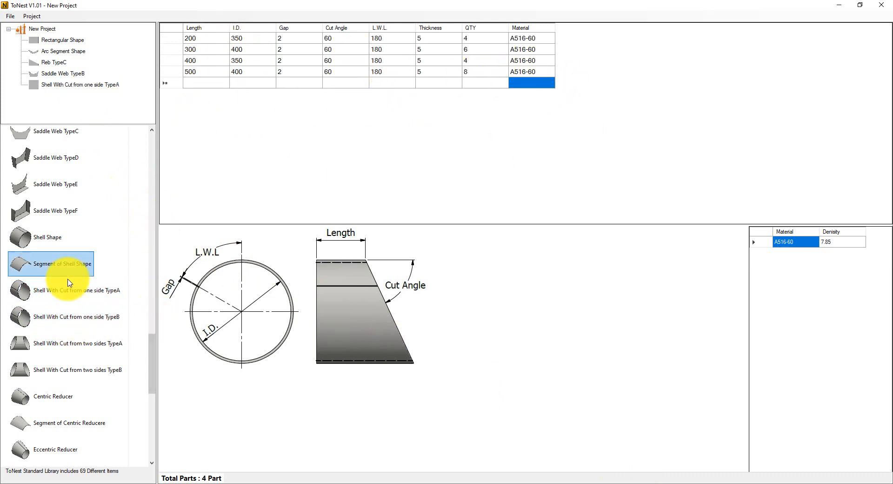
Step: Add a Shell With Cut from two sides TypeA element and fill its ToNest table with B36:I39 copied from nest.xlsx in Excel
double_click(72, 340)
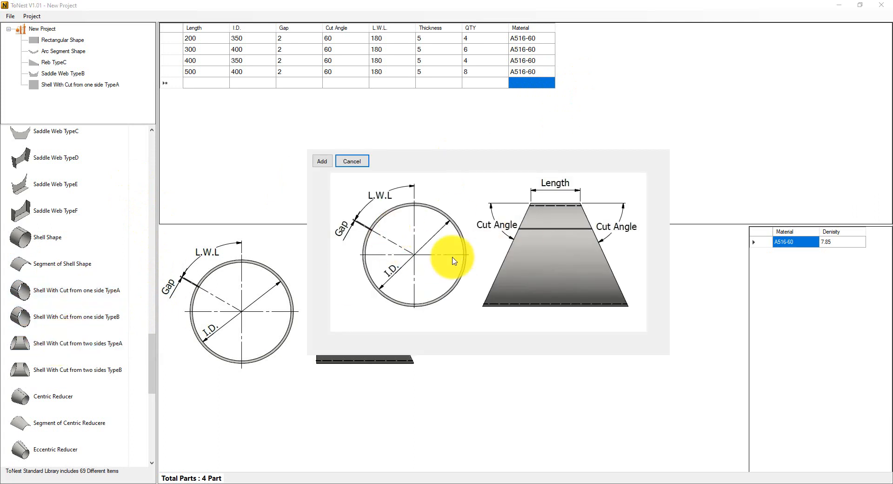
click(320, 164)
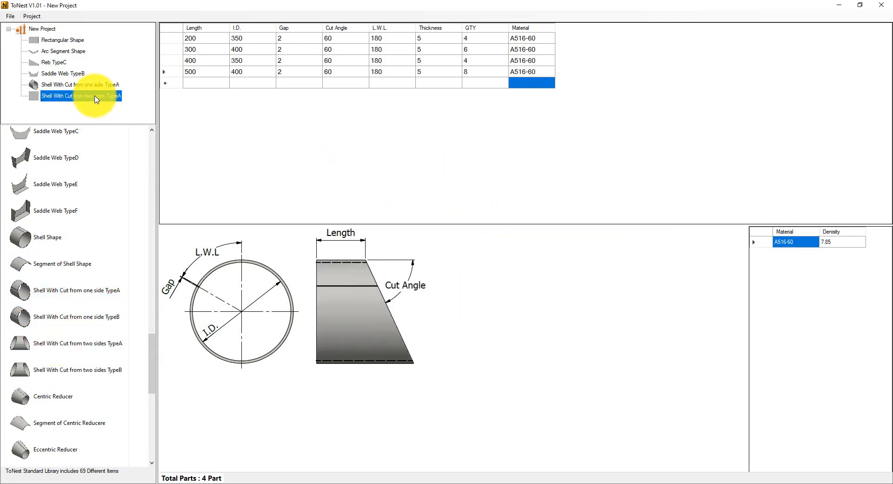
click(608, 481)
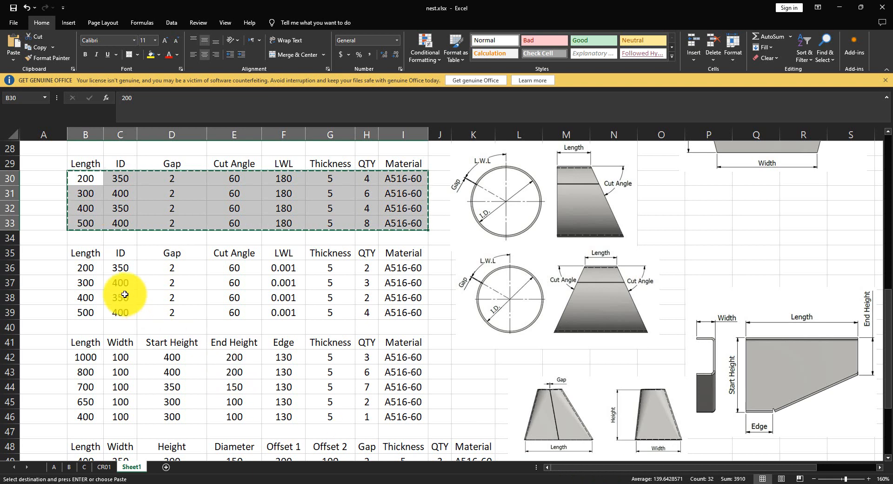
drag(92, 266, 398, 310)
right_click(399, 283)
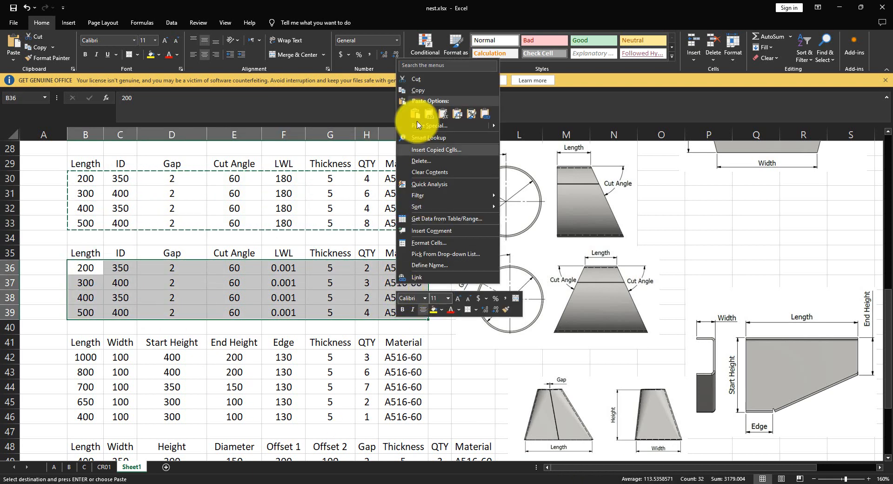
click(417, 84)
click(651, 483)
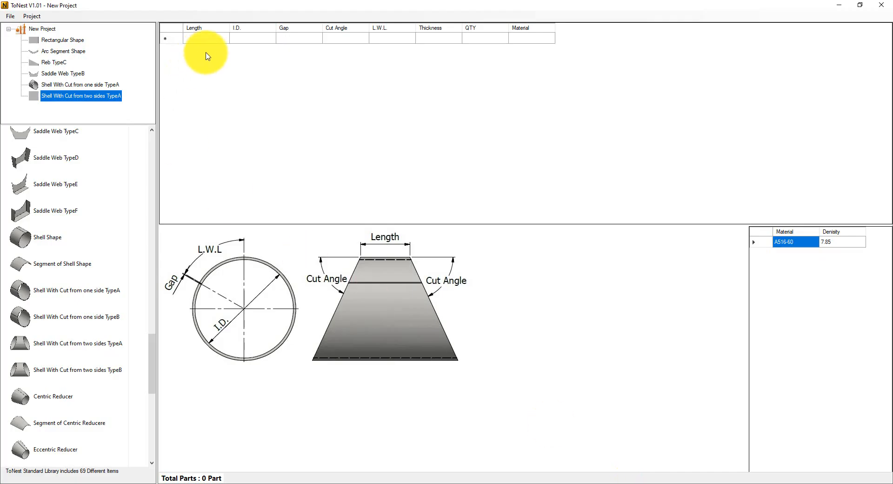
right_click(217, 38)
click(232, 43)
click(520, 82)
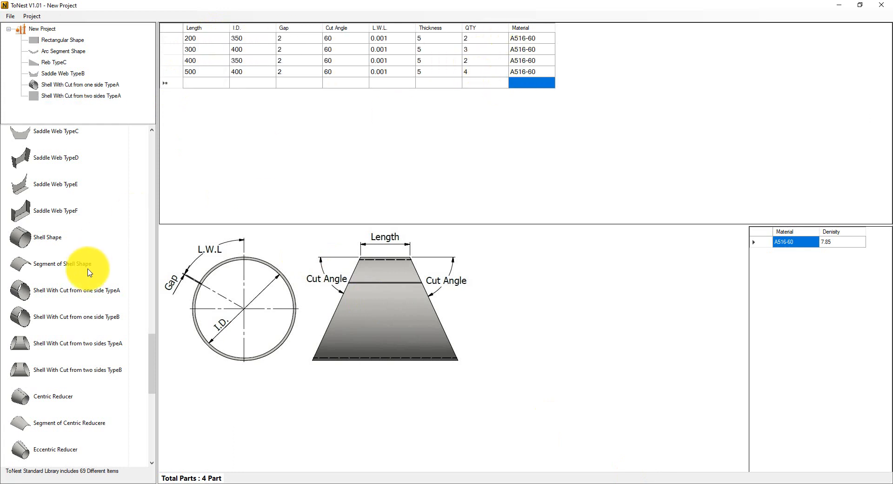
Step: Add a Support Clip TypeB element from the library, open its part table and enlarge the project tree area
drag(151, 357, 169, 428)
double_click(65, 421)
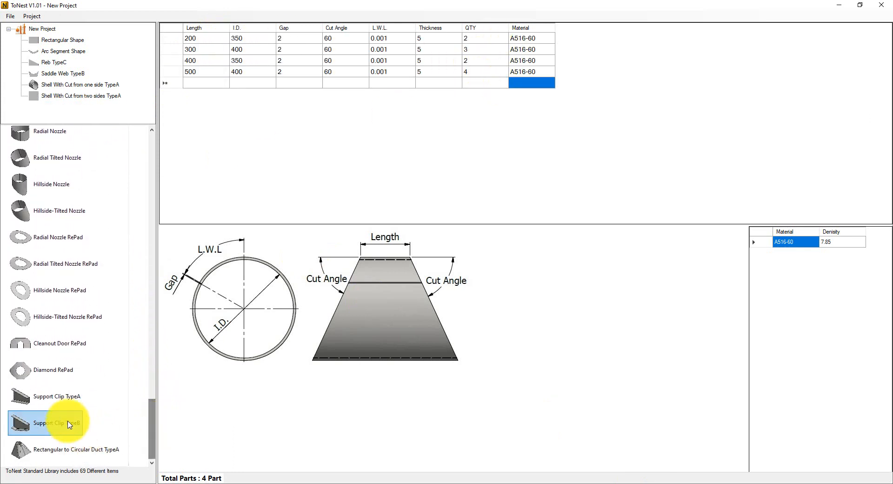
click(322, 161)
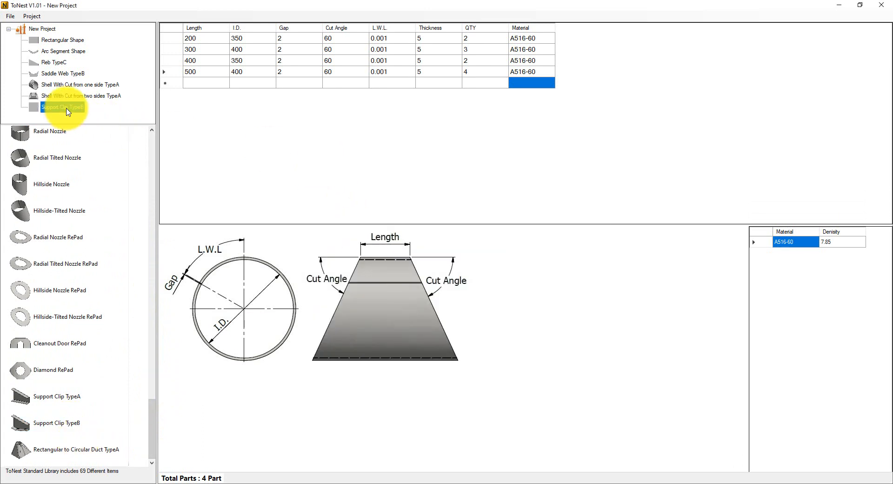
click(68, 108)
drag(80, 126, 96, 168)
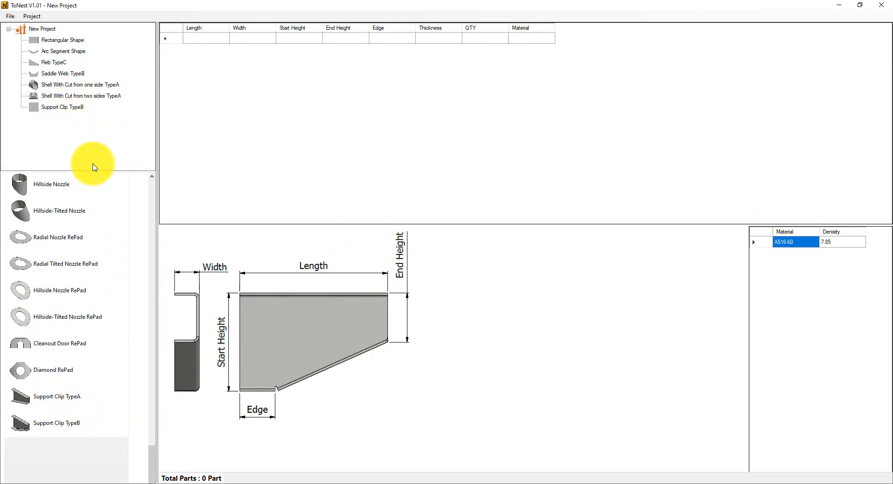
Step: Copy the data B42:I46 from nest.xlsx in Excel into the Support Clip TypeB table in ToNest
click(207, 38)
key(alt+Tab)
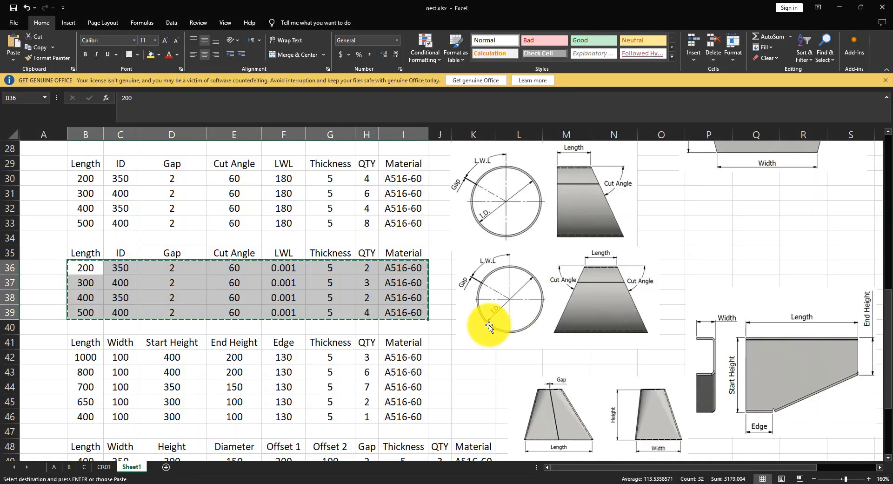
ctrl+scroll(116, 353, up, 3)
drag(84, 311, 397, 370)
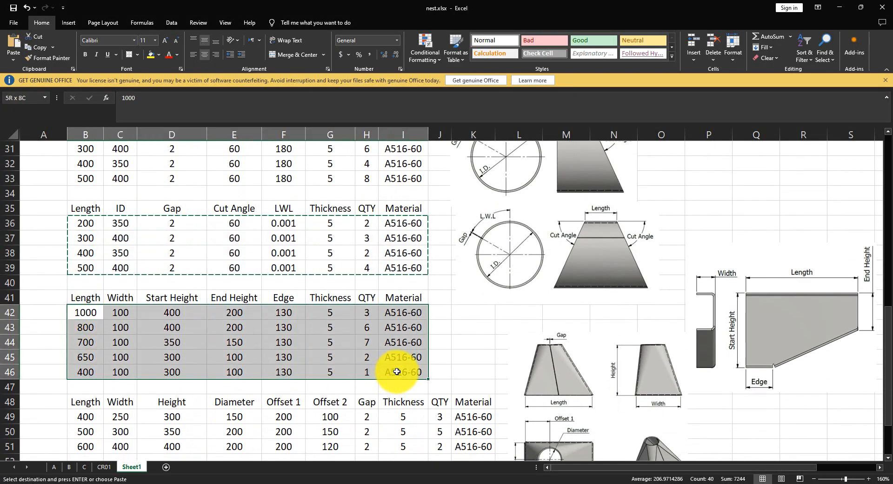
right_click(390, 344)
click(427, 154)
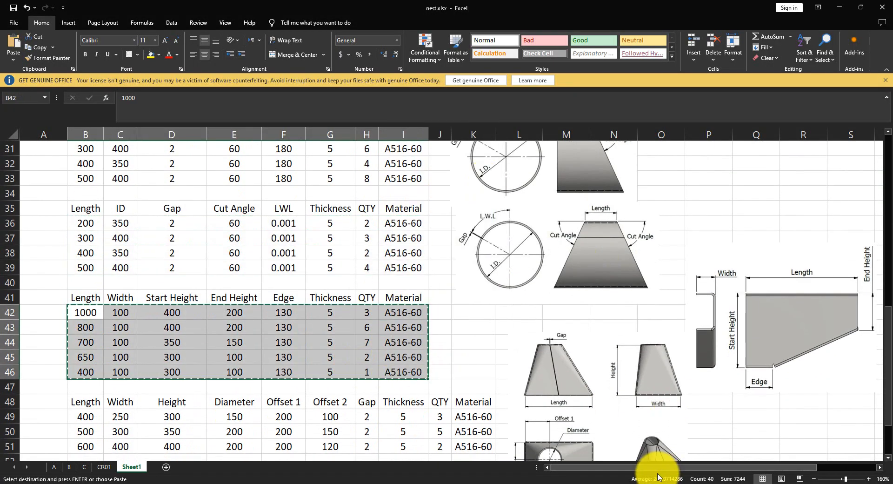
click(658, 474)
right_click(217, 39)
click(240, 45)
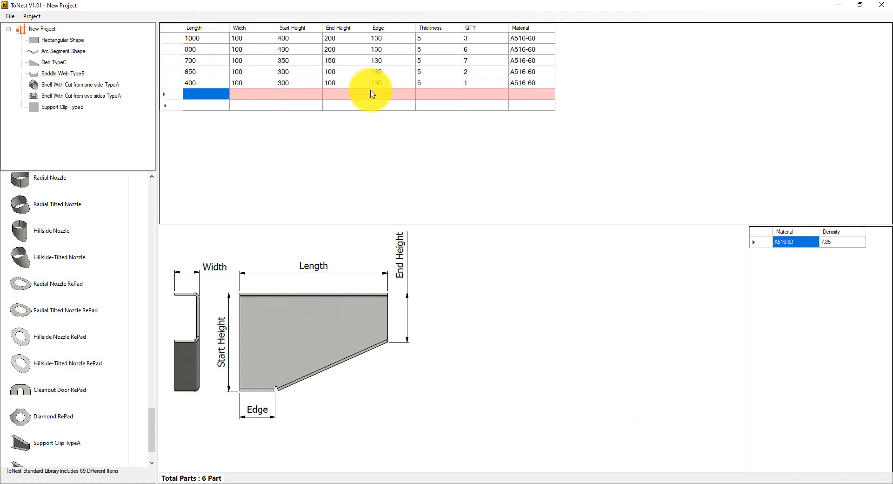
Step: Delete the empty sixth row of the Support Clip TypeB table and check the table for duplication
click(177, 95)
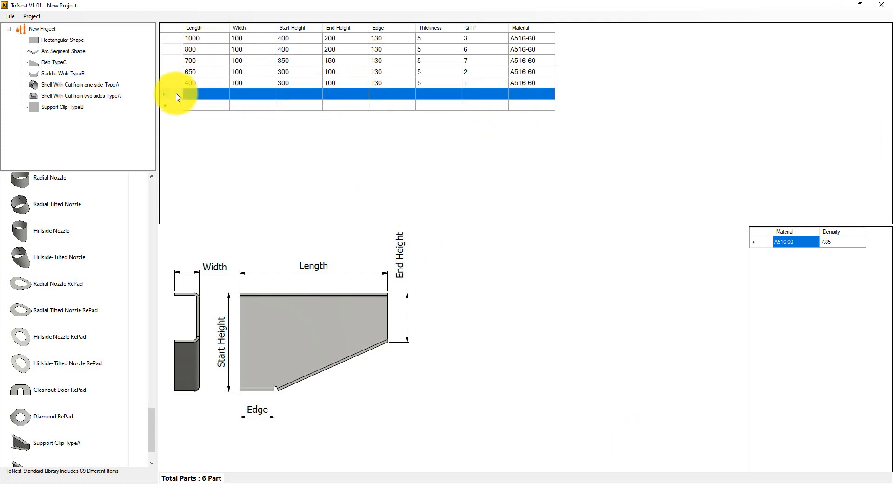
right_click(222, 117)
click(235, 127)
click(529, 95)
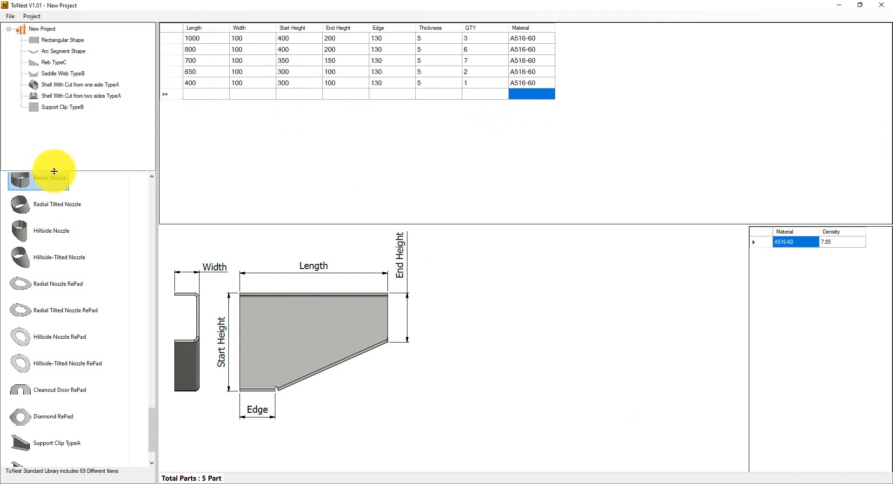
right_click(524, 98)
click(530, 145)
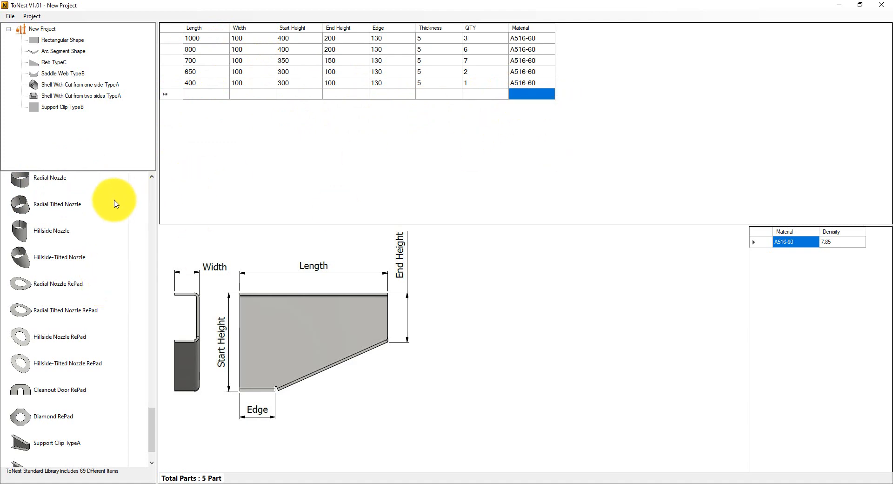
Step: Add a Rectangular to Circular Duct TypeA element from the library to the project and open its part table
scroll(115, 232, down, 2)
double_click(84, 448)
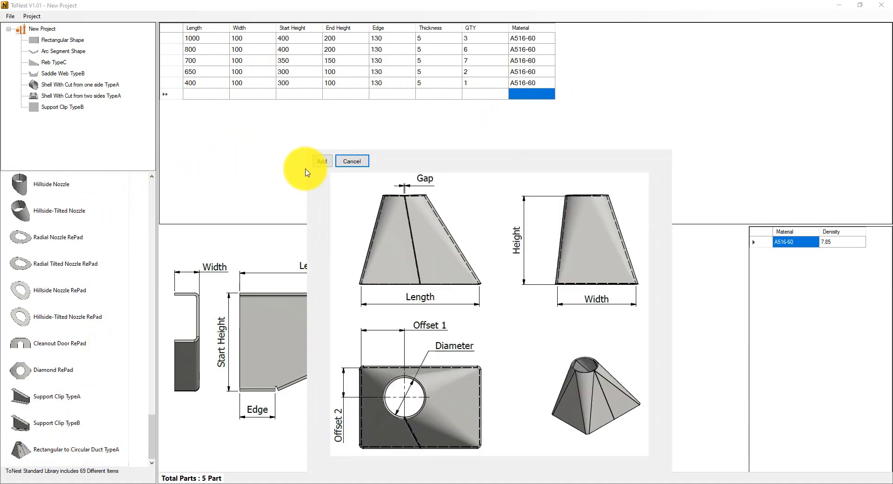
click(322, 161)
click(80, 118)
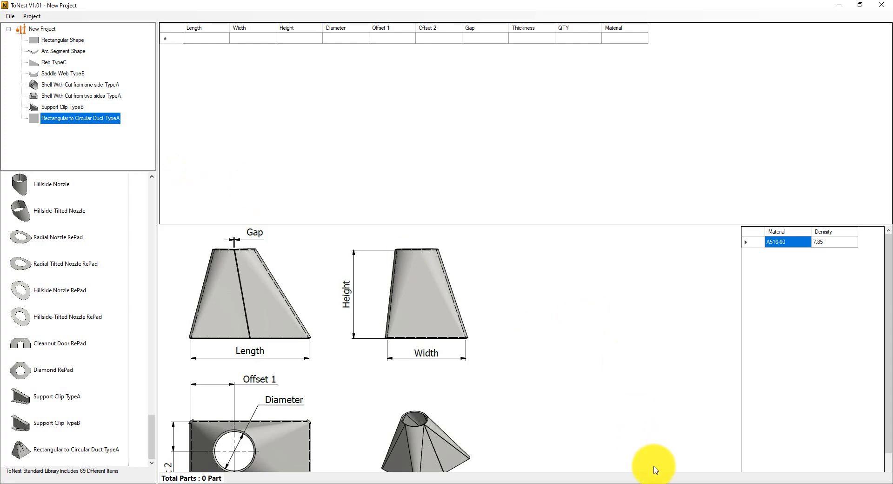
Step: Copy the data B49:K51 from nest.xlsx in Excel into the Rectangular to Circular Duct TypeA table in ToNest
click(603, 483)
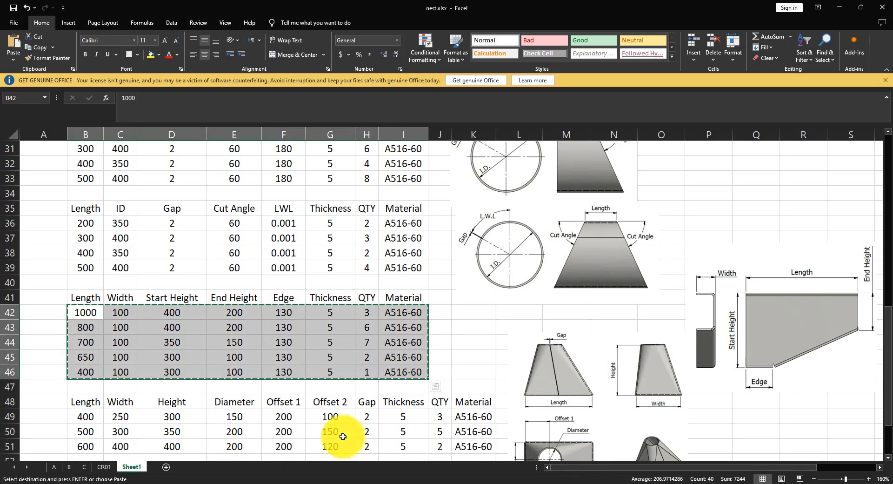
scroll(221, 389, down, 1)
drag(84, 372, 472, 398)
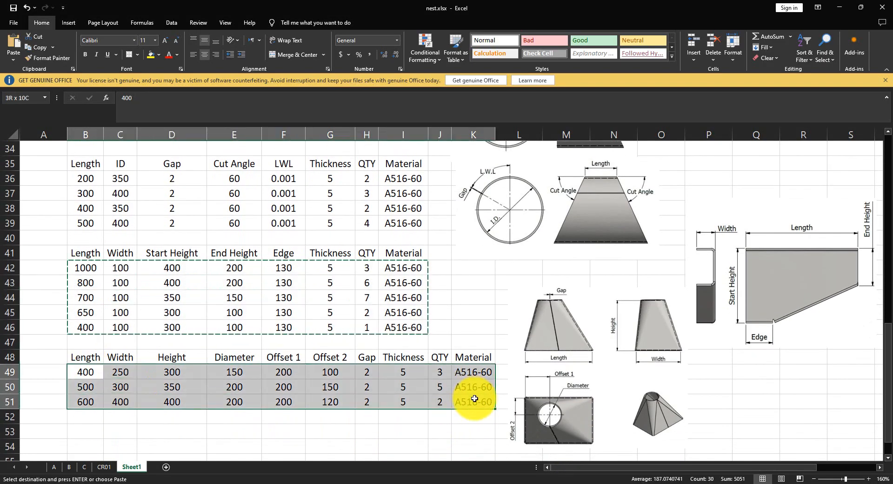
right_click(470, 399)
click(501, 174)
click(647, 483)
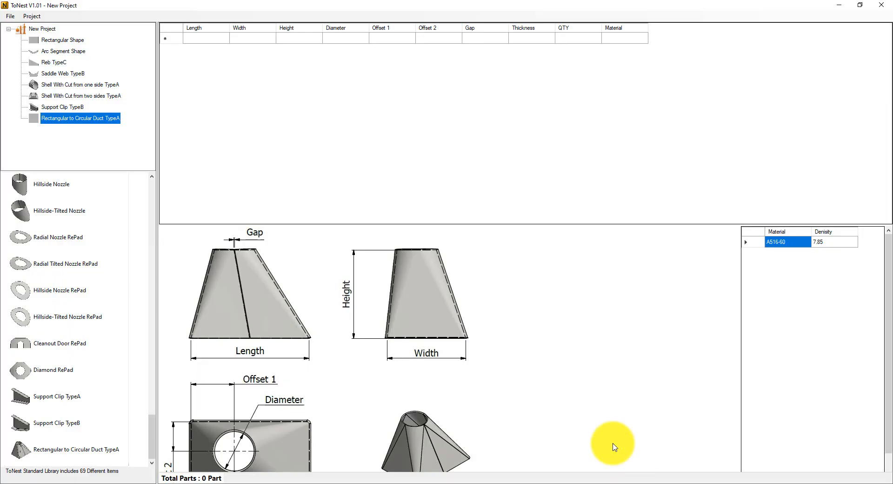
right_click(207, 40)
click(225, 46)
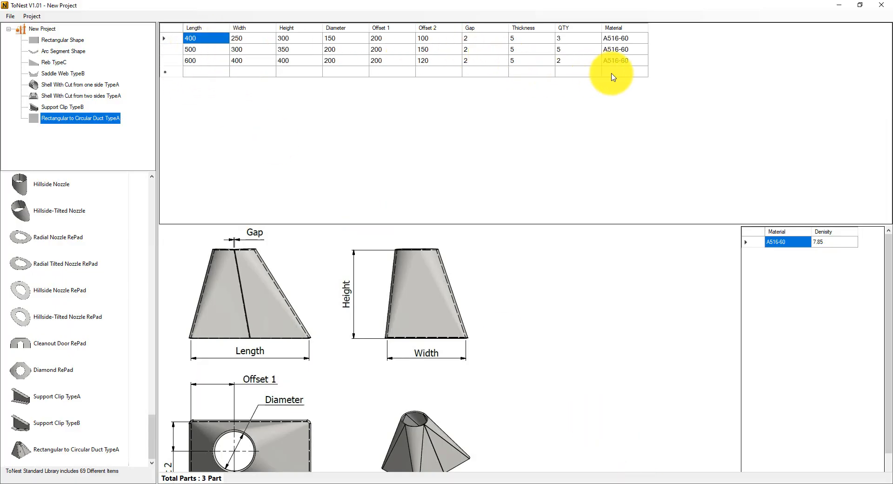
Step: Save the ToNest project with the completed Rectangular to Circular Duct TypeA table
right_click(615, 76)
click(11, 16)
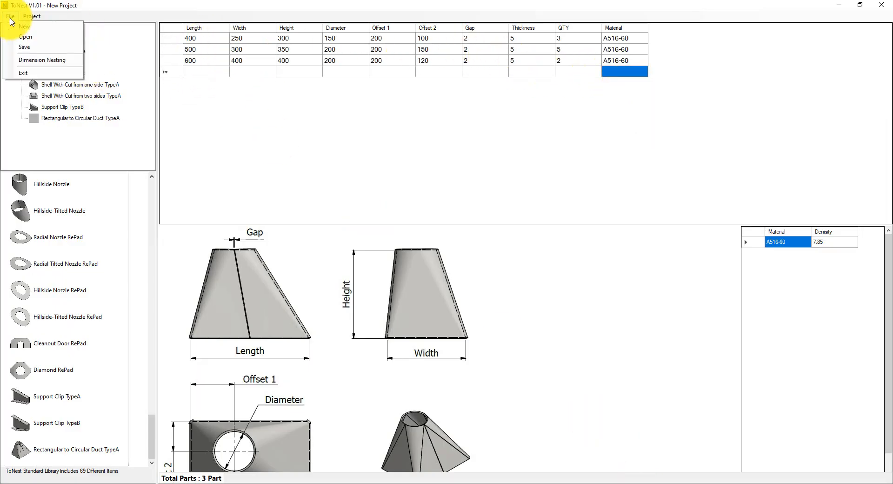
click(29, 48)
click(447, 276)
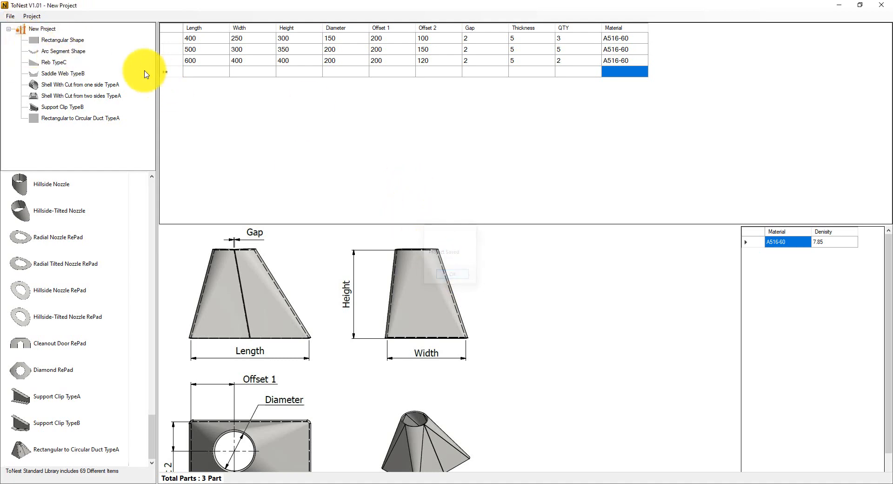
Step: Generate the 3D assembly of all project parts from ToNest in Autodesk Inventor
click(32, 16)
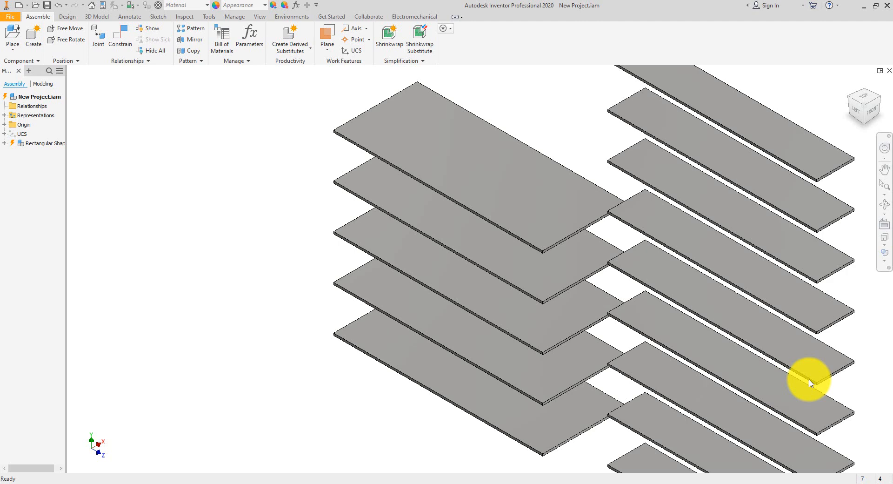
click(809, 383)
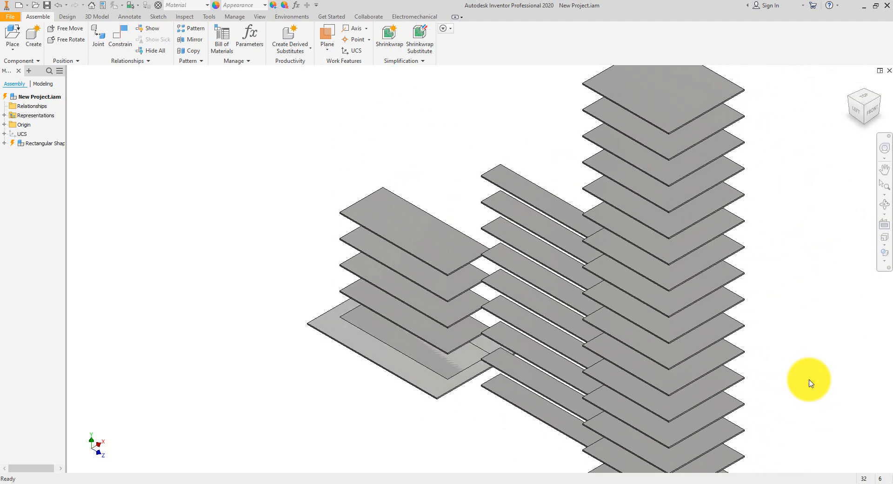
scroll(809, 382, down, 5)
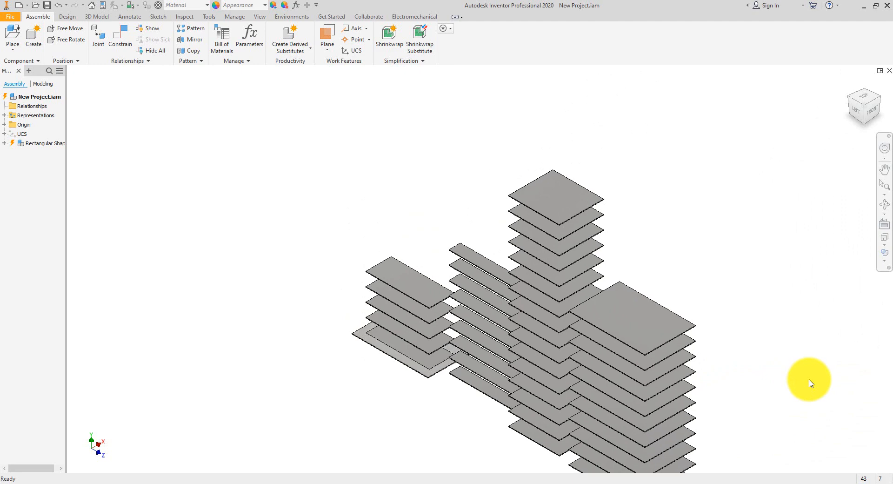
scroll(809, 382, down, 4)
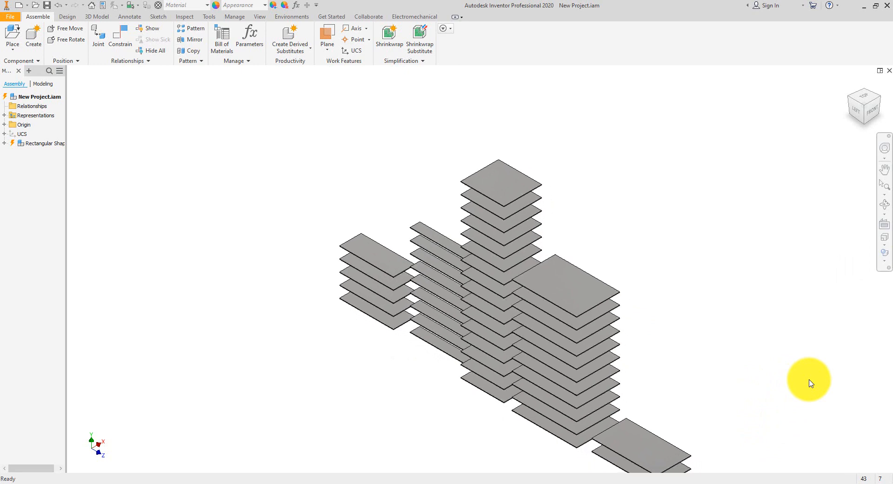
scroll(809, 382, down, 1)
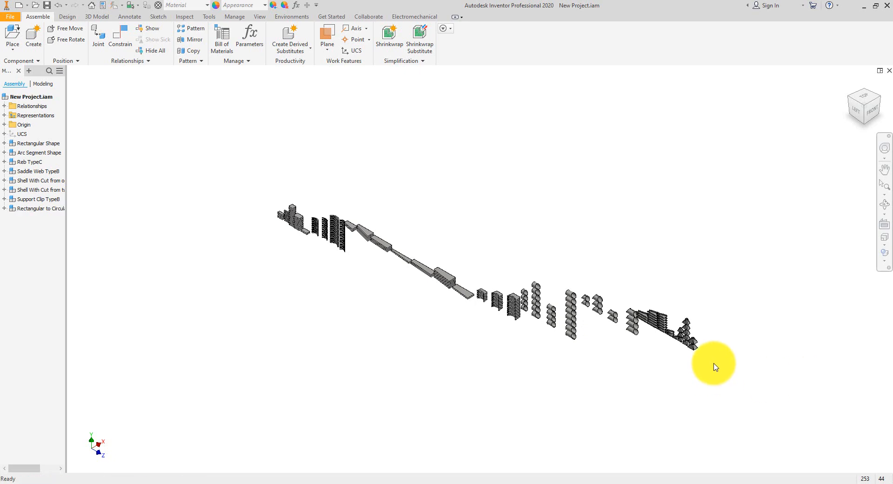
Step: Examine the rectangular-to-circular duct, support clip and cut shell parts in the generated assembly
scroll(692, 347, up, 8)
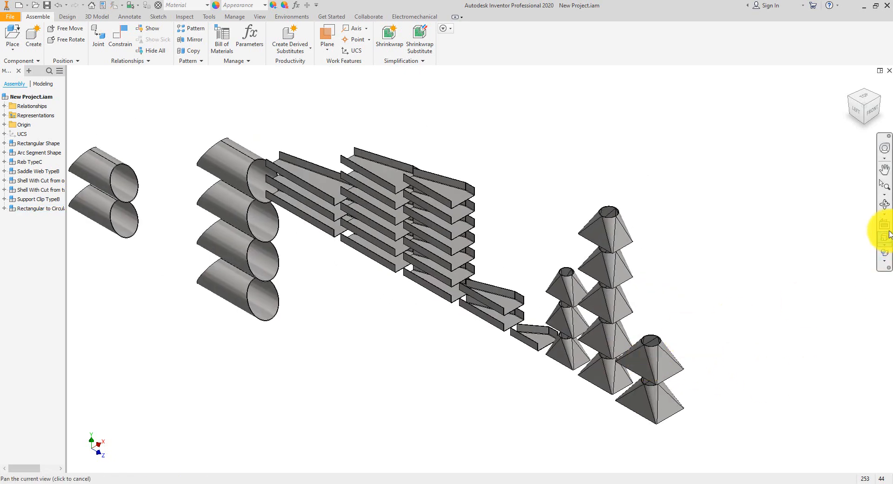
click(883, 204)
drag(553, 299, 509, 354)
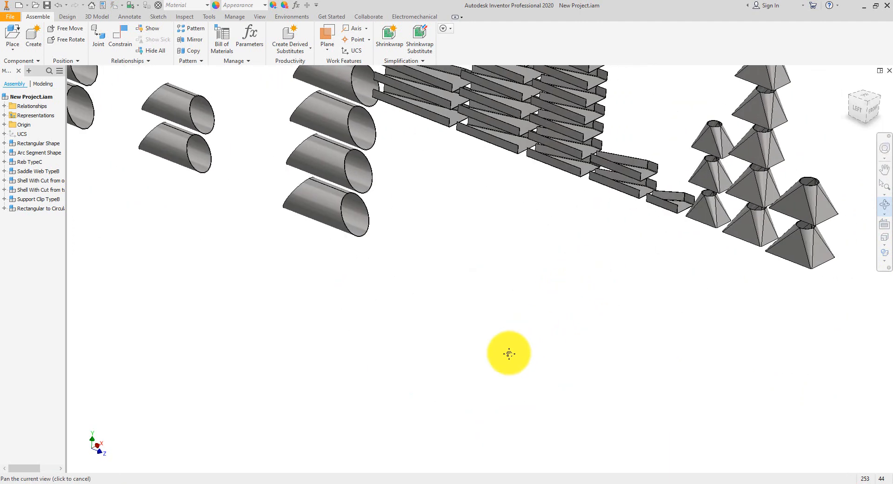
scroll(588, 283, down, 4)
mouse_move(577, 282)
mouse_down()
mouse_move(594, 273)
mouse_move(587, 279)
mouse_up()
middle_drag(586, 279, 532, 338)
scroll(749, 193, up, 2)
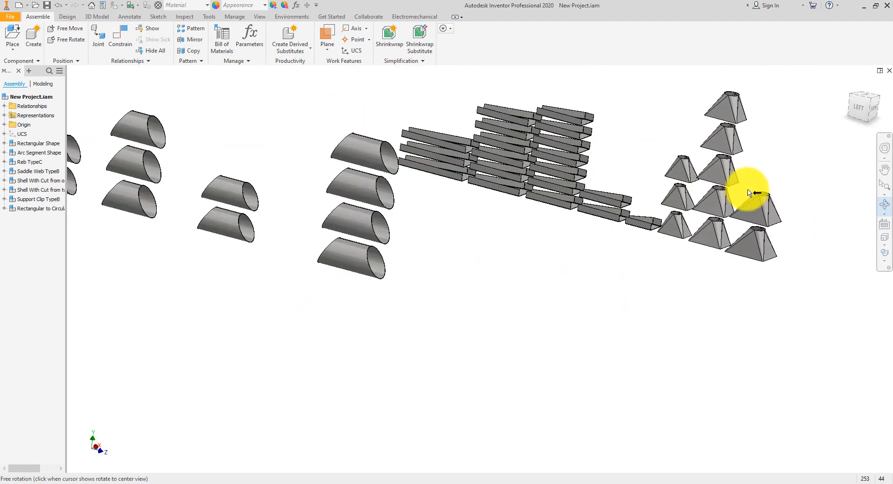
middle_drag(749, 193, 666, 270)
scroll(662, 231, up, 2)
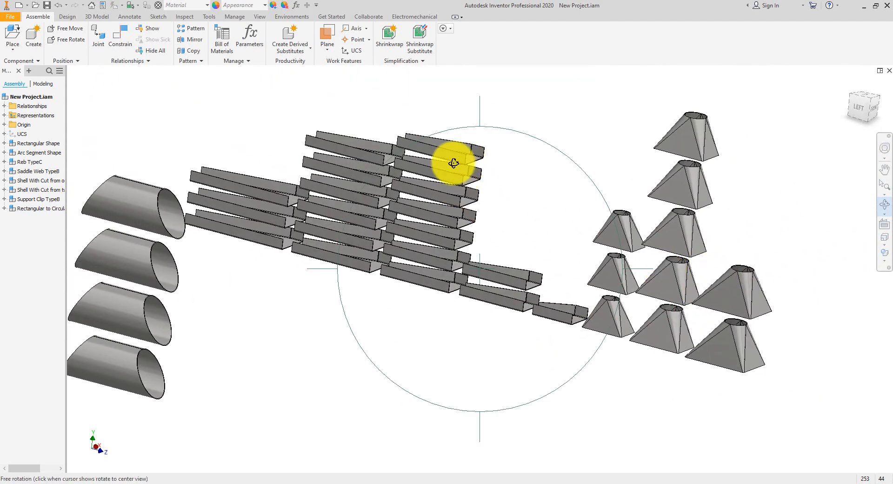
scroll(427, 205, down, 4)
scroll(425, 205, down, 2)
middle_drag(418, 221, 523, 195)
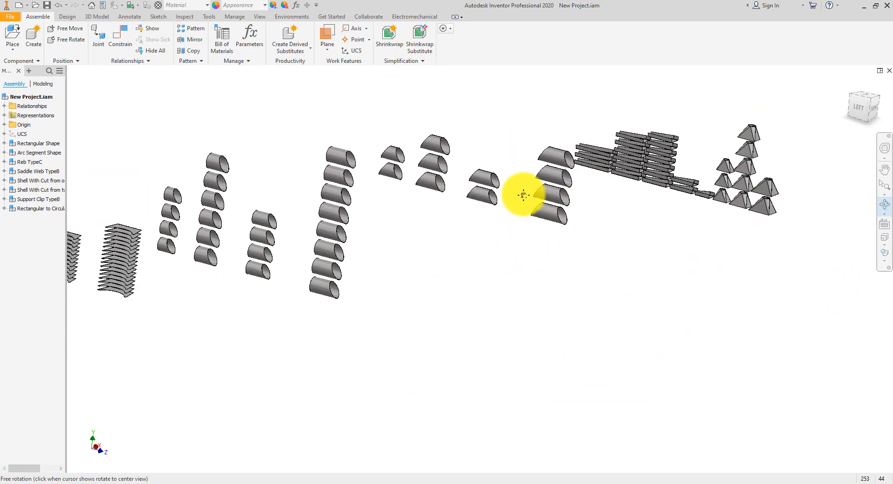
Step: Examine the saddle web, rib, arc segment and rectangular plate parts in the generated assembly
scroll(354, 223, down, 2)
middle_drag(344, 221, 567, 189)
scroll(399, 200, up, 4)
middle_drag(399, 201, 524, 221)
scroll(558, 225, up, 4)
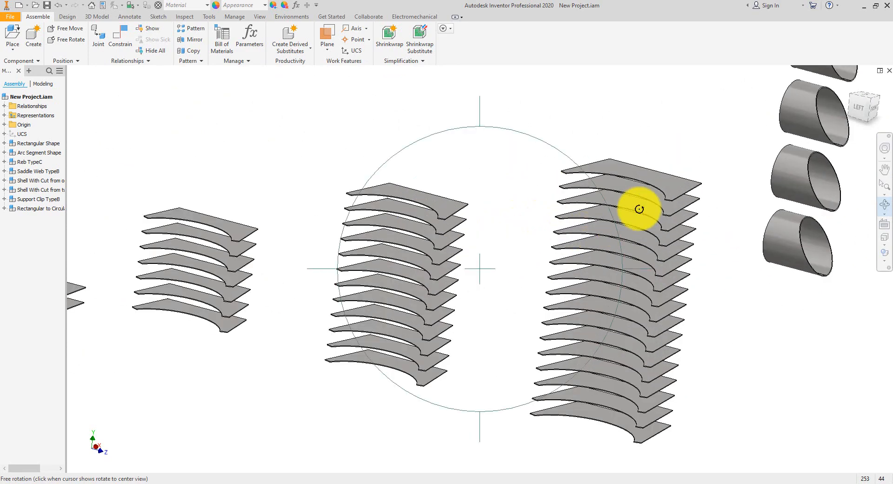
scroll(630, 223, down, 2)
scroll(619, 248, down, 2)
middle_drag(394, 216, 618, 193)
scroll(618, 193, up, 2)
scroll(568, 209, down, 2)
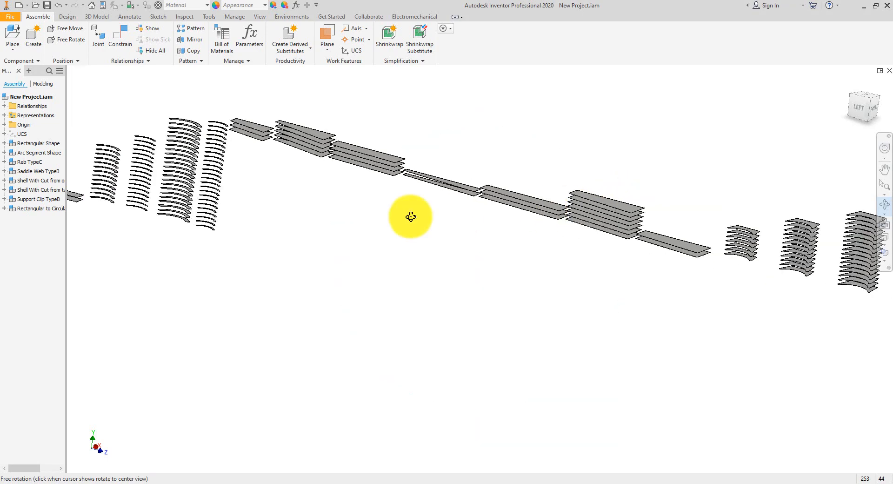
middle_drag(215, 174, 428, 194)
scroll(428, 194, up, 2)
drag(453, 228, 431, 241)
middle_drag(411, 168, 475, 282)
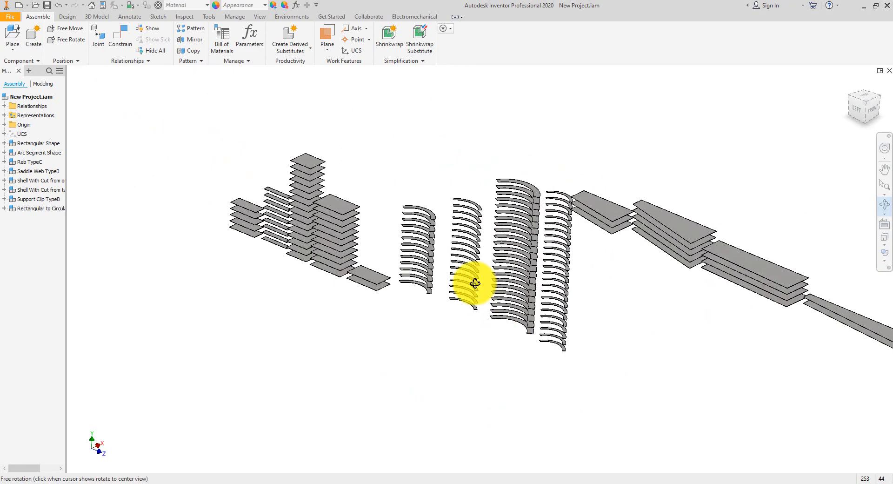
drag(475, 283, 384, 194)
key(Escape)
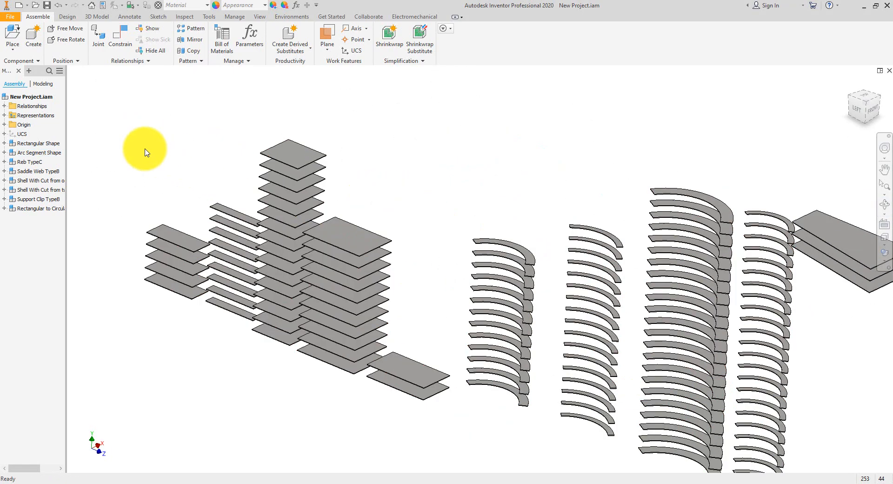
Step: Create a nest from the New Project assembly with the Standard (mm).inest template, automatically mapping the missing materials and accepting the extracted sources
right_click(49, 95)
click(84, 130)
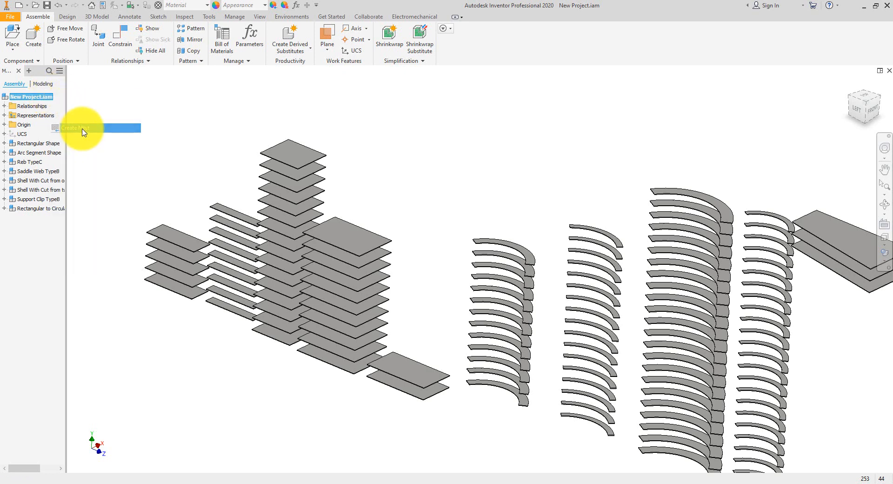
click(512, 235)
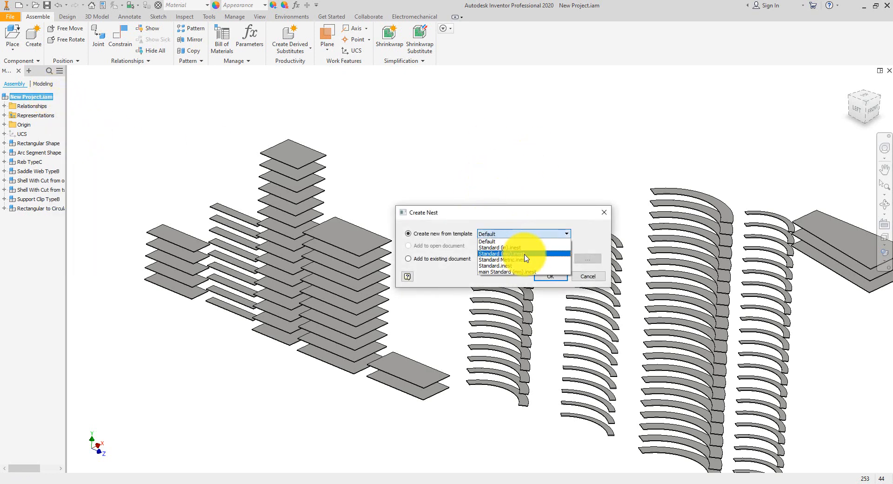
click(525, 254)
click(550, 275)
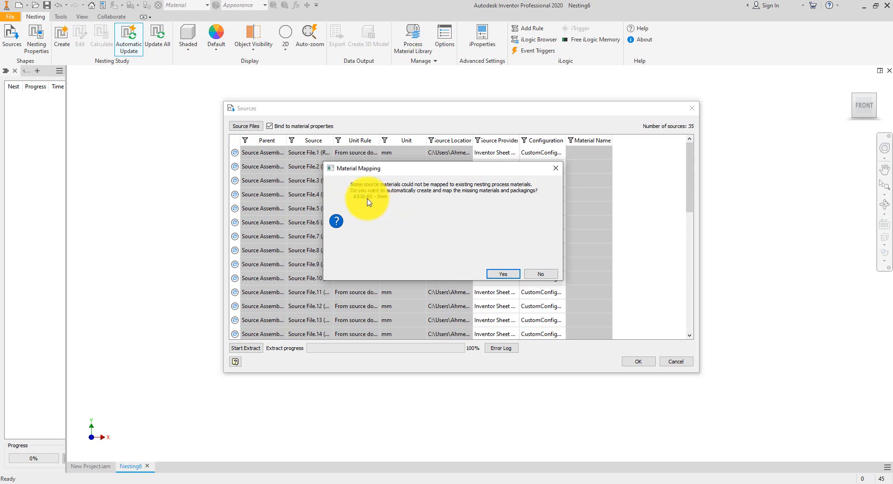
click(503, 273)
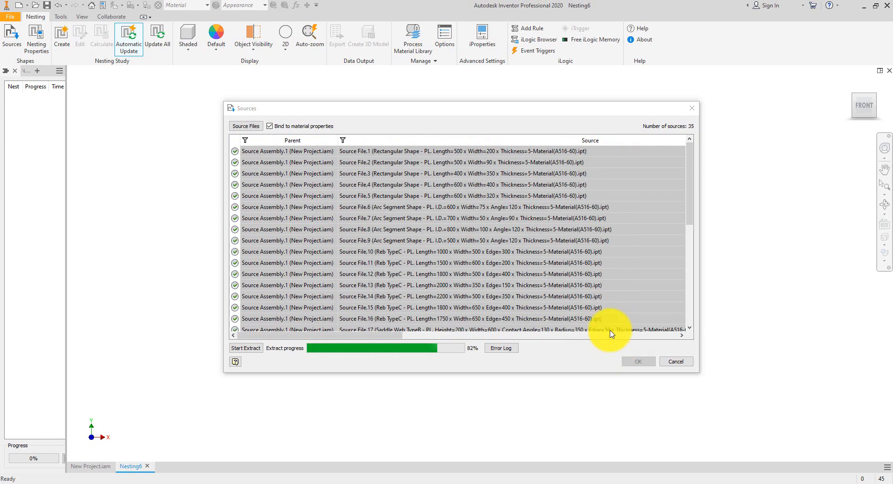
click(637, 361)
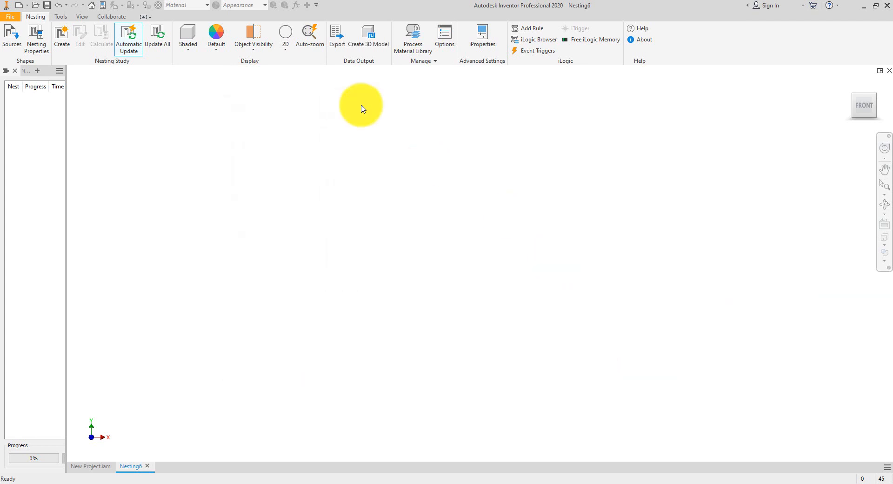
Step: Delete the generic Material ID.1 from the Process Material Library
click(411, 42)
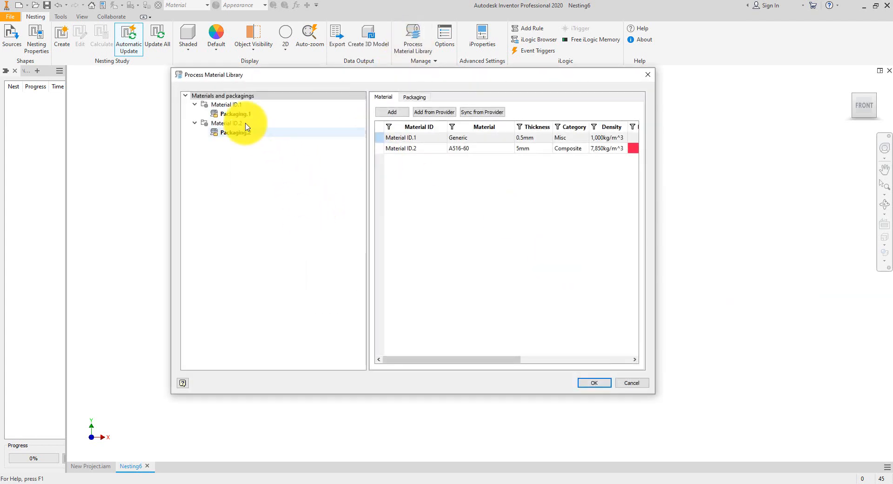
click(238, 105)
right_click(238, 108)
click(263, 168)
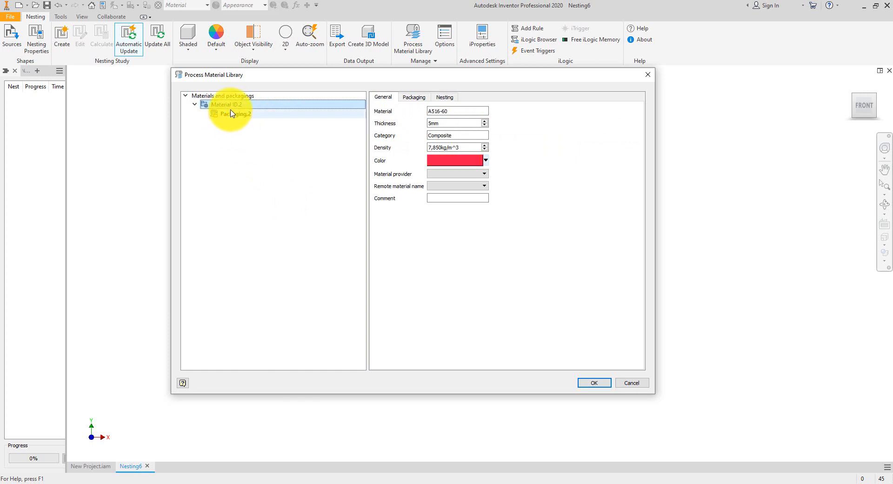
Step: Rename Material ID.2 in the material library as A516-60 (5mm)
drag(467, 111, 418, 110)
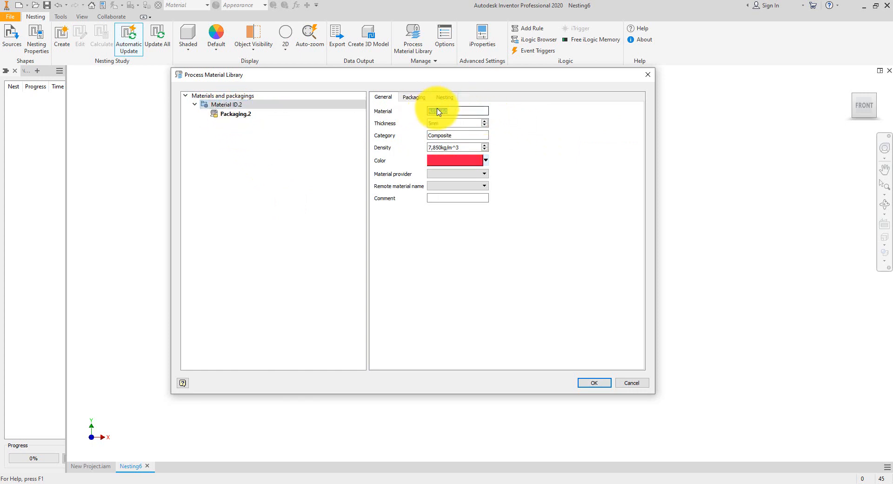
right_click(437, 108)
key(Escape)
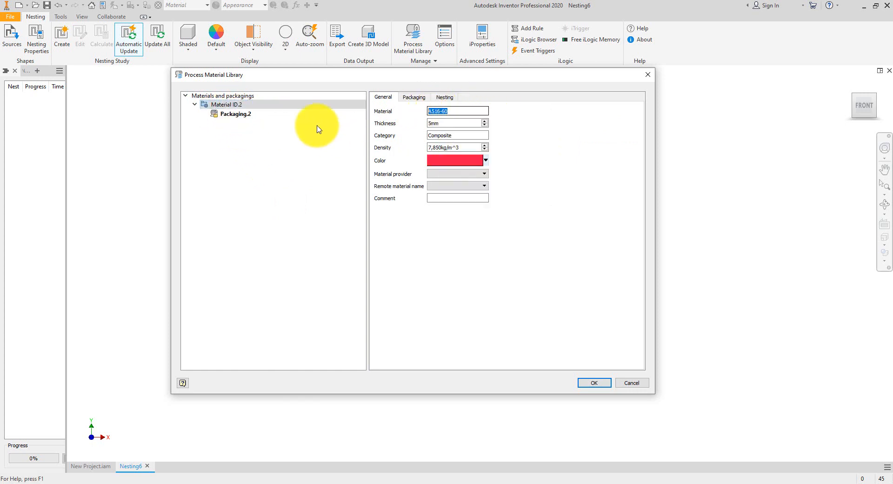
right_click(237, 105)
click(277, 150)
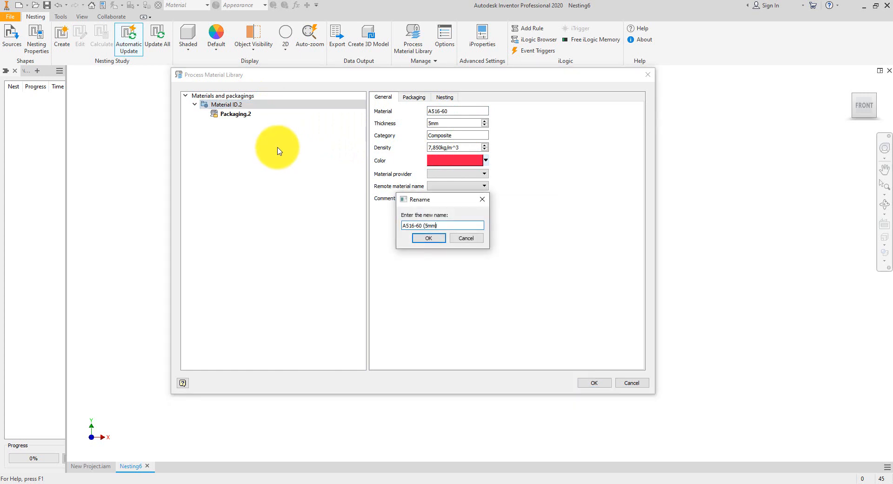
click(421, 238)
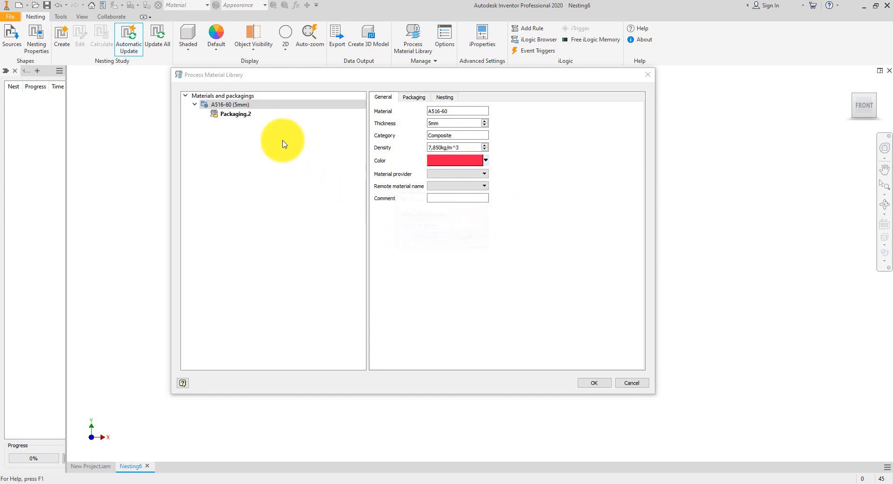
Step: Set the Packaging.2 sheet size to 12000 mm length and 2400 mm width and accept the material library changes
click(241, 116)
drag(421, 113, 383, 115)
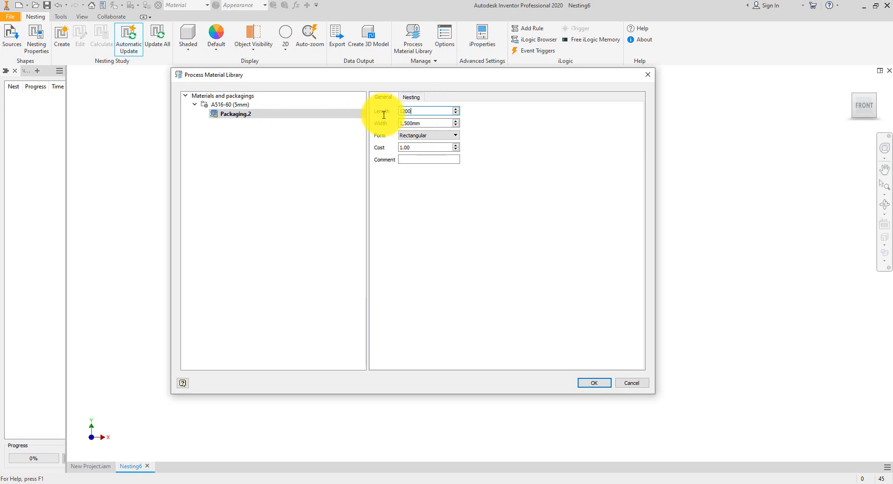
text(12000)
key(Tab)
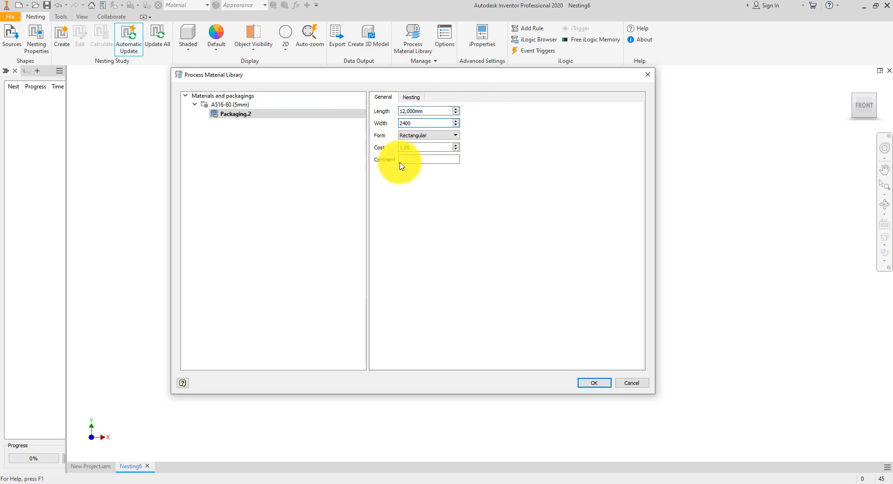
click(594, 382)
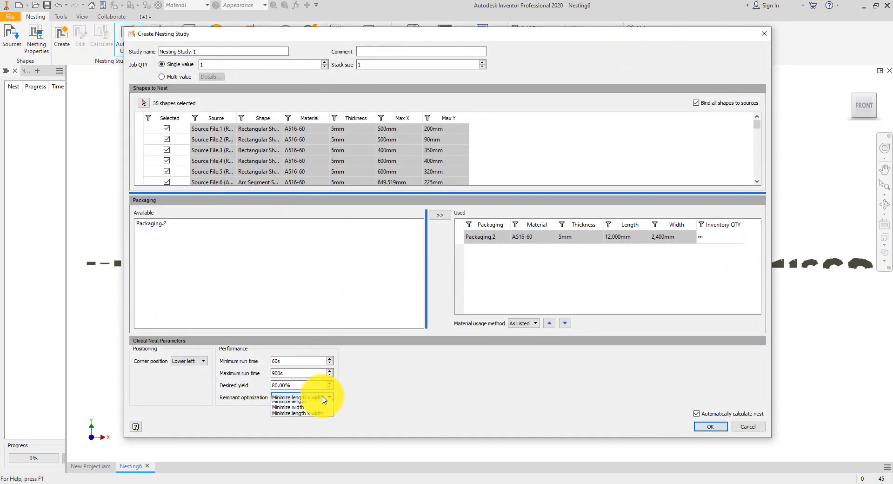
Step: Create Nesting Study.1 for all shapes on Packaging.2 sheets with automatic nest calculation, and widen the nest progress list
click(320, 401)
click(710, 426)
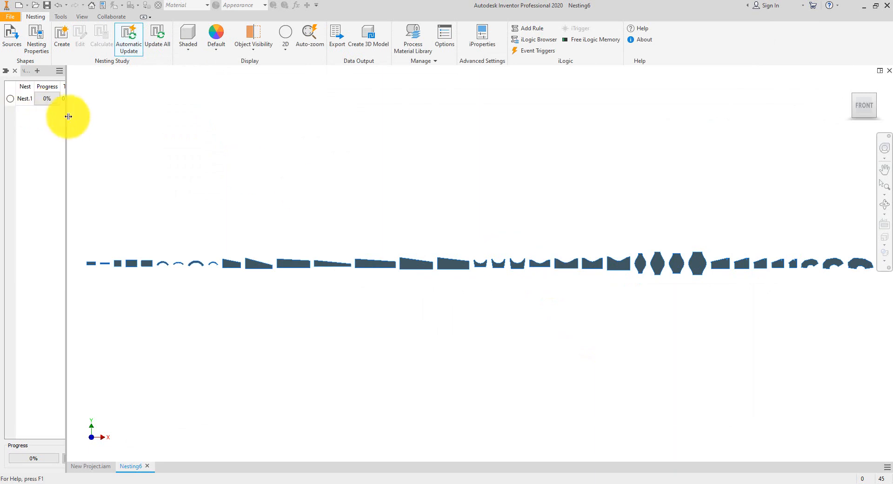
drag(67, 120, 131, 116)
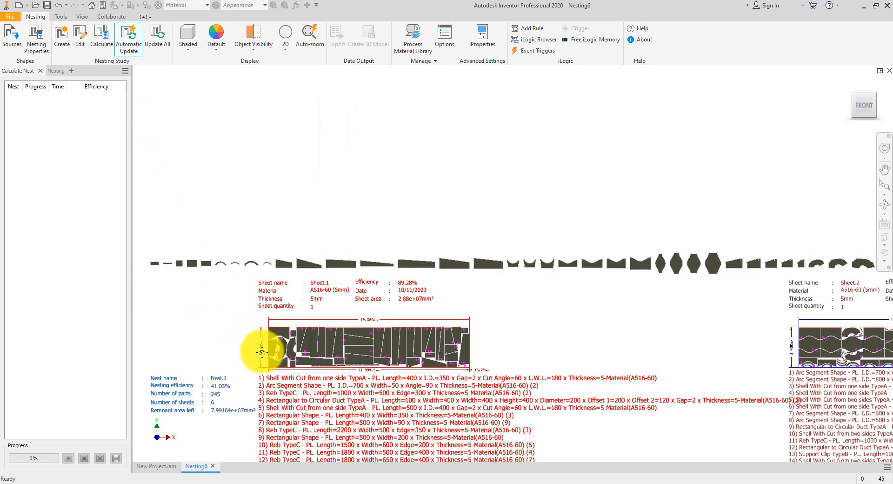
Step: Examine the first nested sheet's layout and the summary data of the calculated nest
middle_drag(258, 350, 285, 285)
scroll(293, 338, down, 4)
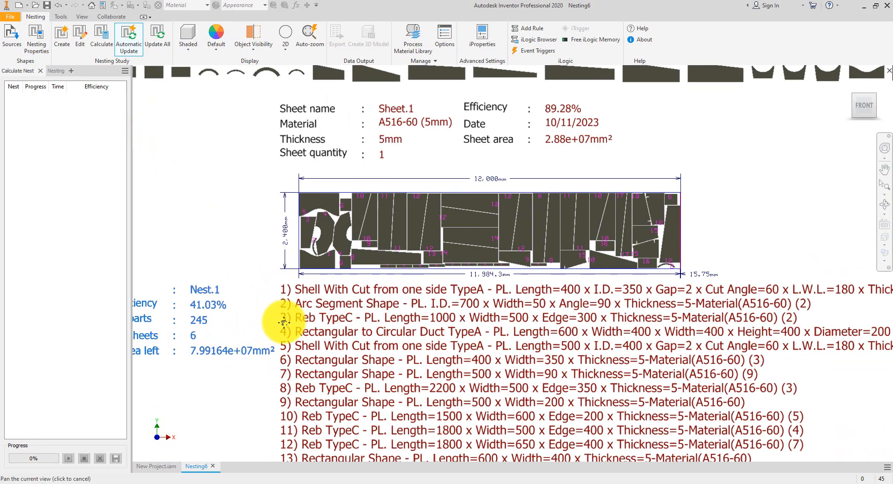
scroll(289, 320, down, 3)
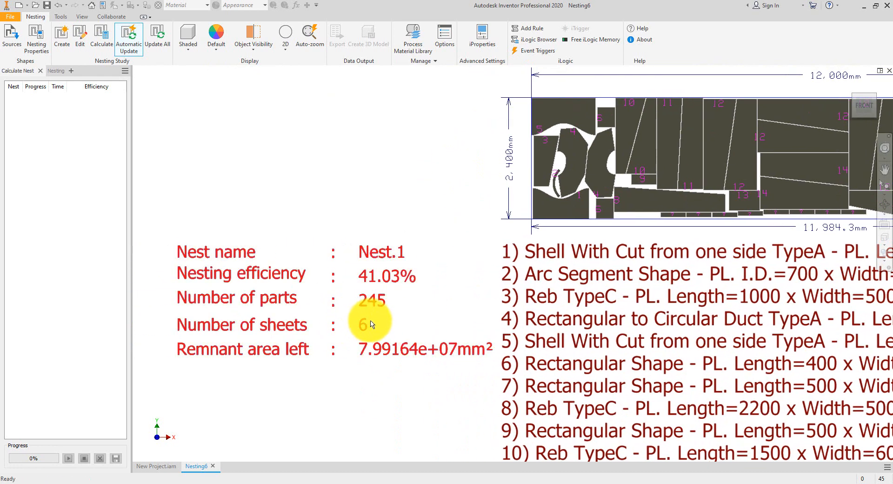
scroll(361, 326, up, 1)
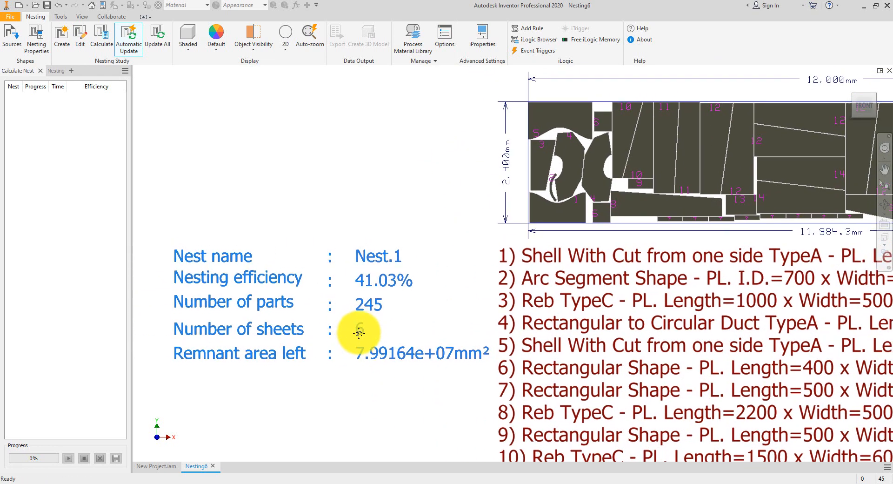
Step: Examine the Nest.1 summary data and the part layout and part list of Sheet.1
scroll(373, 313, down, 1)
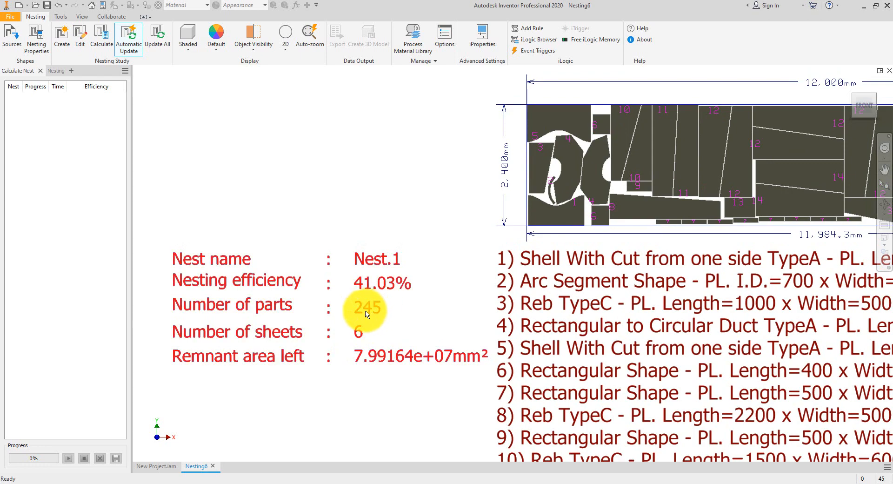
scroll(371, 316, up, 3)
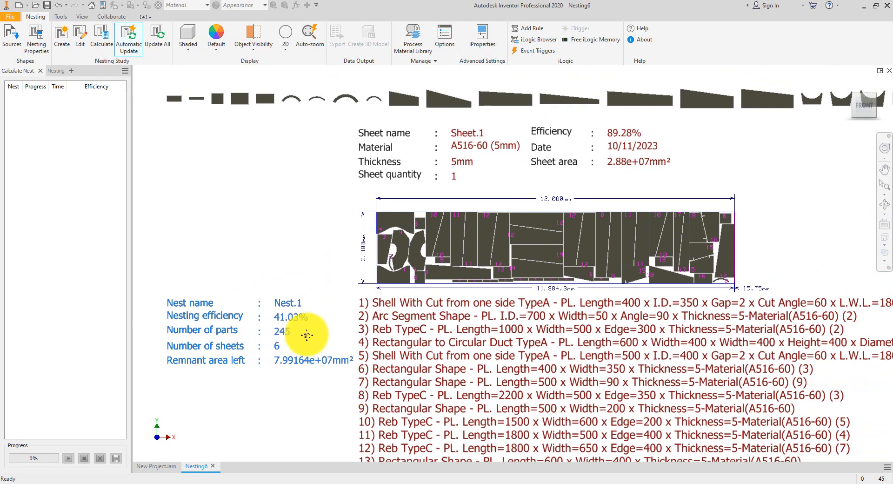
scroll(523, 261, down, 2)
middle_drag(522, 261, 556, 315)
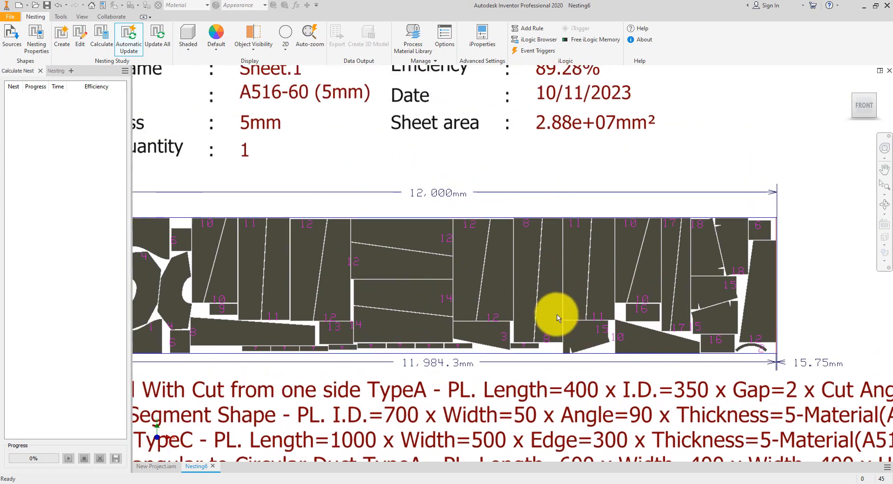
scroll(470, 303, up, 2)
scroll(400, 309, down, 2)
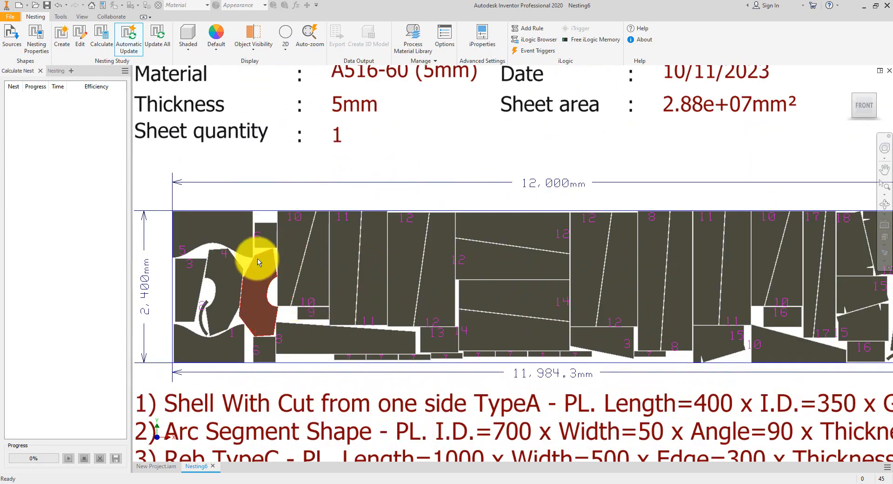
scroll(319, 302, up, 2)
scroll(314, 292, down, 1)
middle_drag(418, 325, 387, 338)
scroll(529, 315, up, 2)
middle_drag(572, 319, 290, 316)
scroll(292, 315, up, 2)
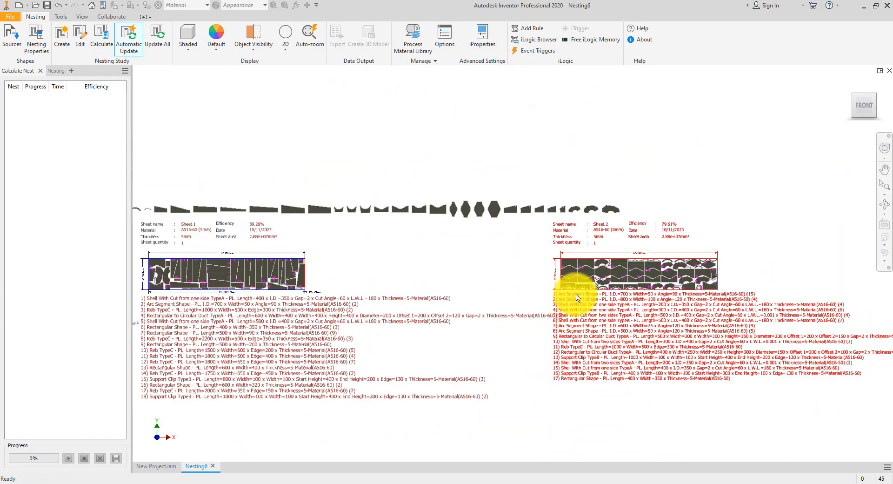
Step: Examine the layouts, sheet data and part lists of Sheet.2 and Sheet.3, and return to Sheet.1
scroll(664, 289, down, 3)
middle_drag(664, 289, 420, 304)
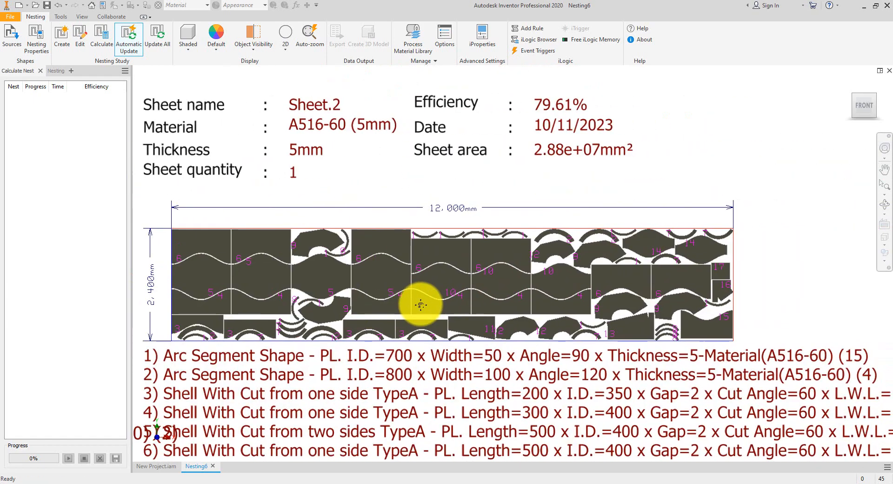
scroll(421, 304, up, 1)
scroll(677, 313, up, 2)
scroll(219, 313, up, 2)
scroll(318, 304, up, 1)
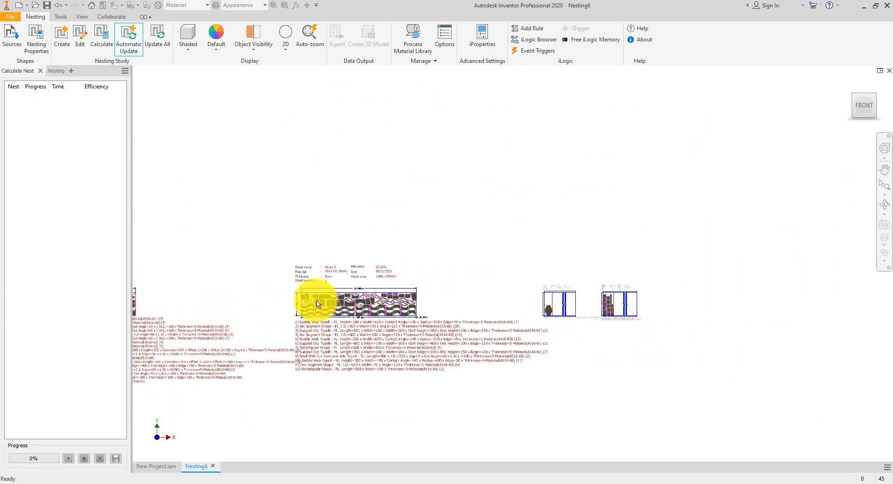
scroll(318, 303, down, 4)
middle_drag(365, 315, 368, 298)
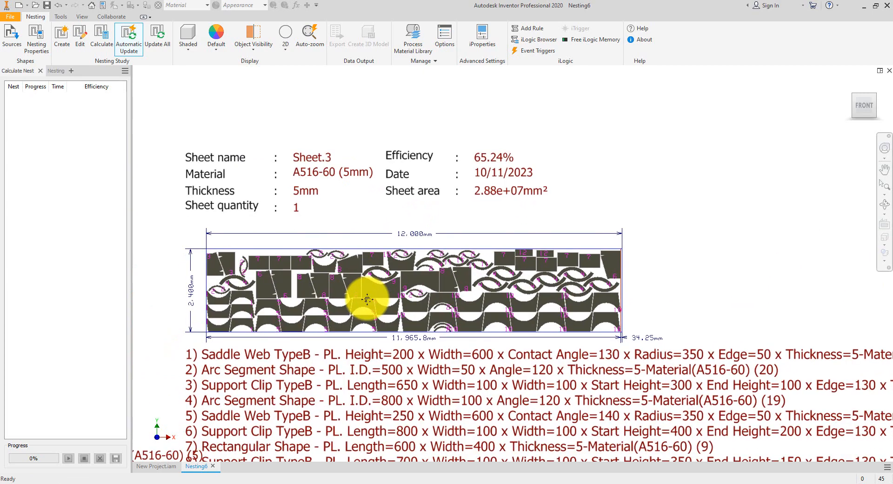
scroll(367, 299, up, 3)
middle_drag(234, 312, 339, 303)
scroll(302, 317, up, 1)
scroll(346, 302, down, 3)
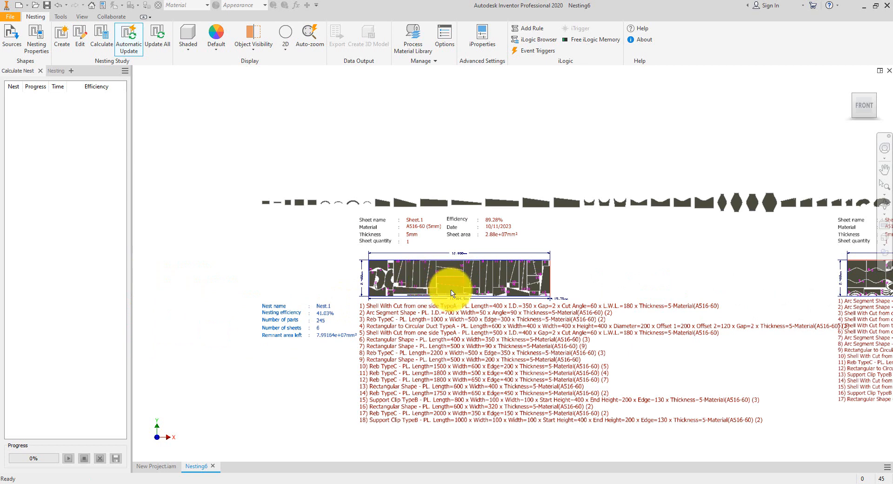
scroll(445, 287, down, 2)
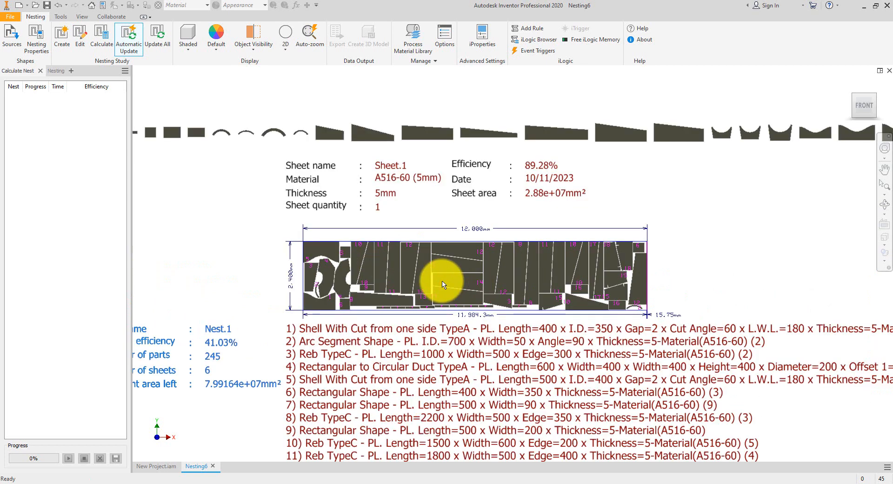
Step: Examine the generated plate, arc, web and shell parts in the New Project.iam assembly
click(151, 466)
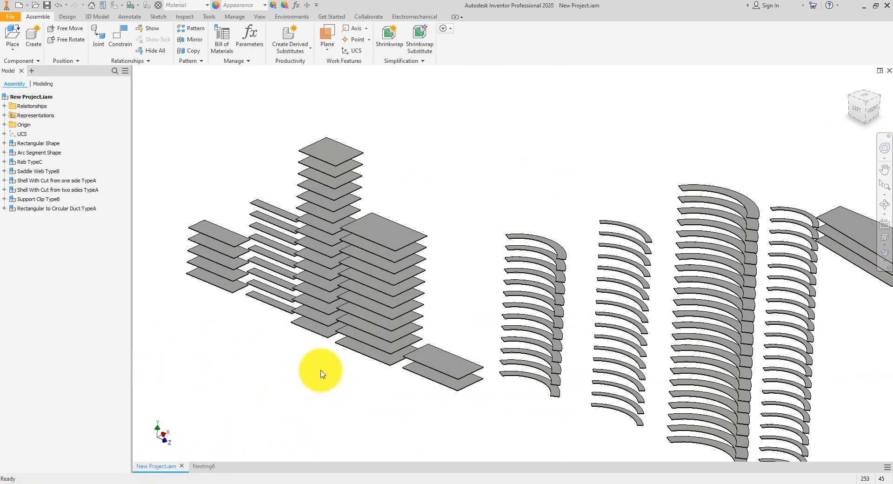
click(884, 204)
scroll(493, 256, up, 3)
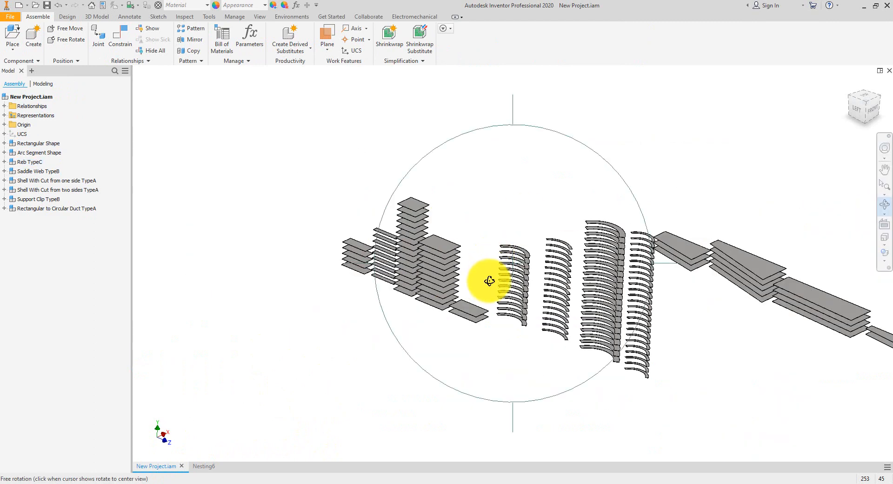
drag(490, 281, 589, 295)
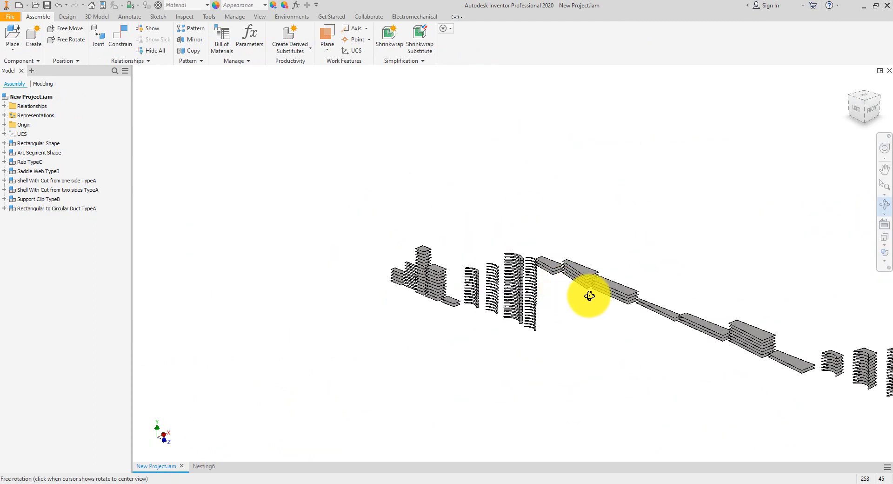
middle_drag(589, 296, 412, 261)
scroll(728, 324, down, 3)
middle_drag(642, 314, 535, 247)
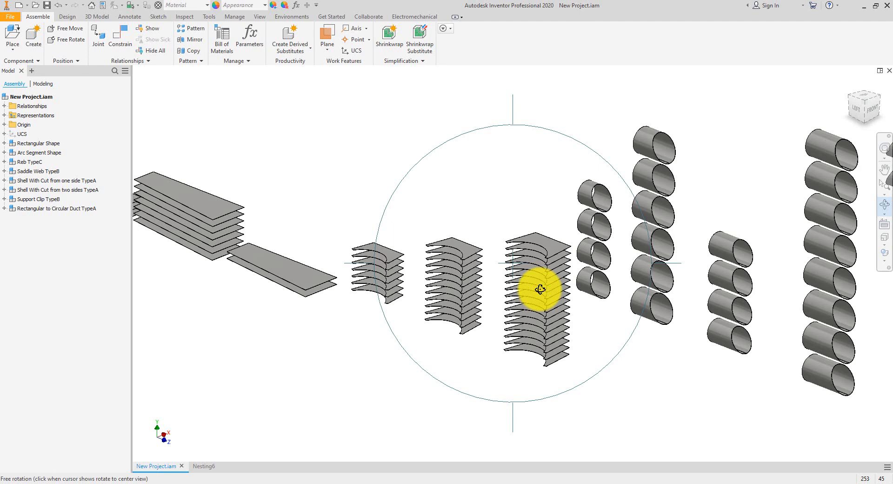
key(Escape)
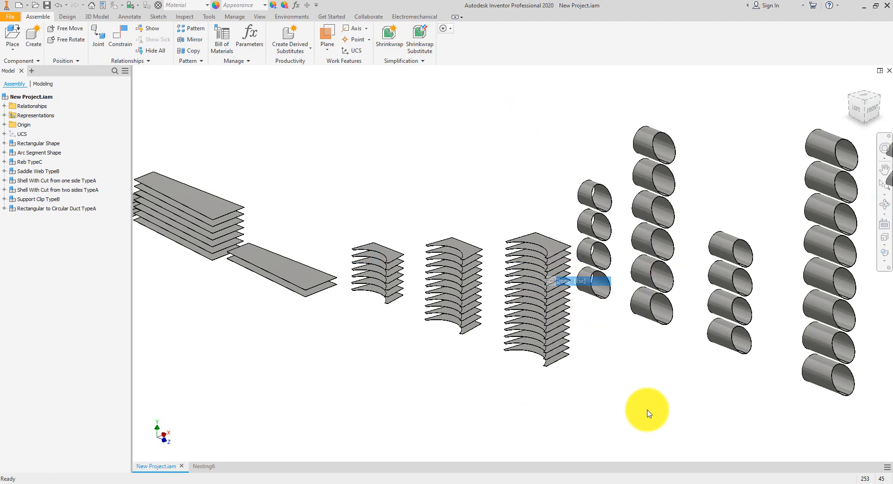
Step: Switch to ToNest, dismissing the build completion message, and enlarge the shape library list
click(716, 465)
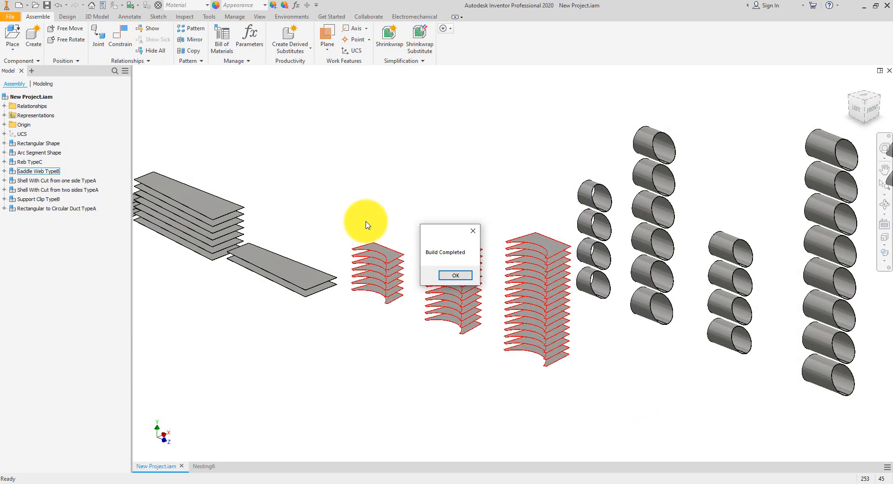
click(445, 273)
click(670, 483)
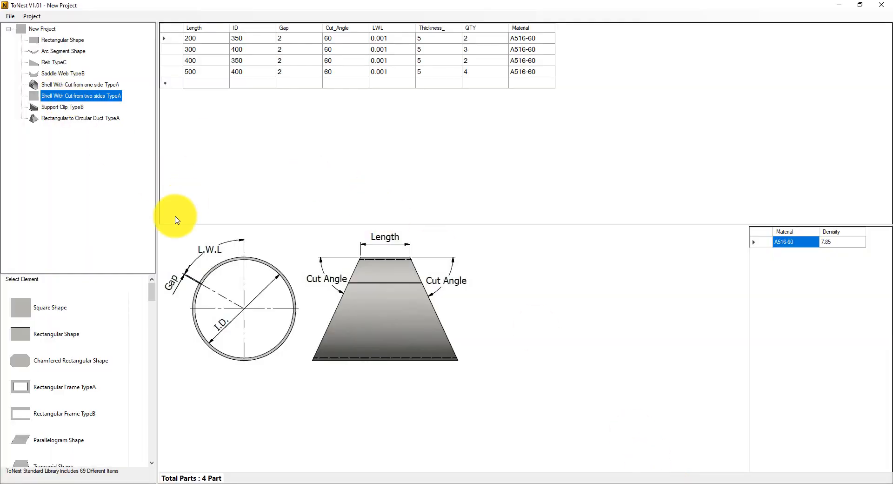
drag(132, 277, 110, 170)
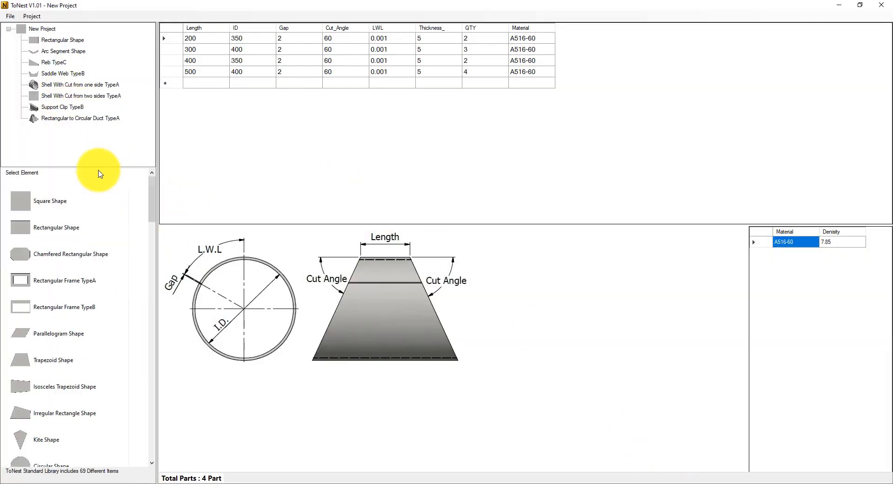
Step: Open the One Dimensional Nesting Calculator and enlarge its window vertically
click(10, 17)
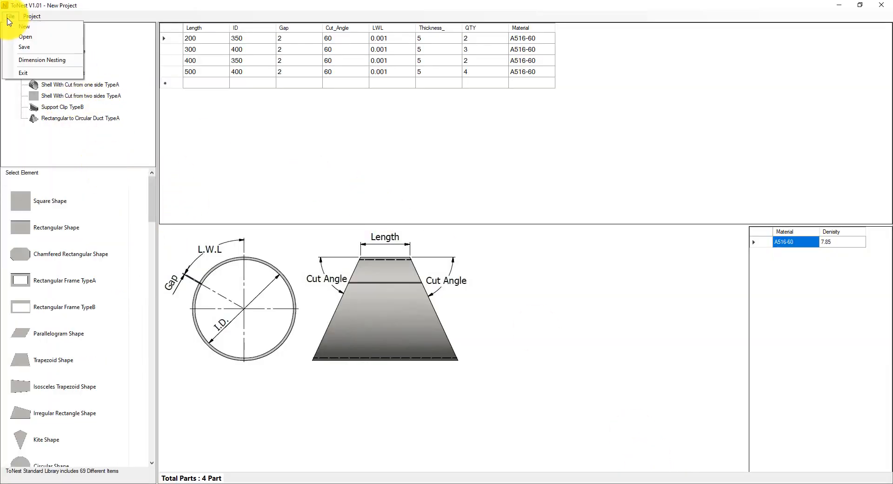
click(35, 62)
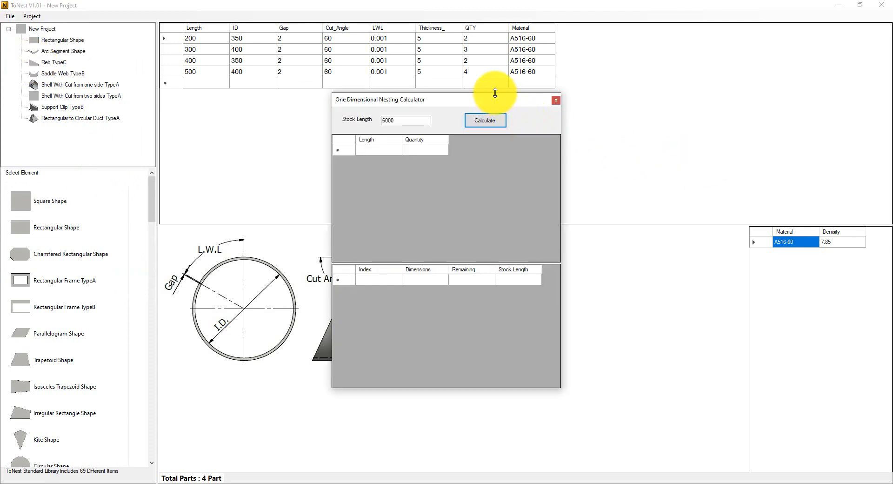
drag(495, 93, 494, 40)
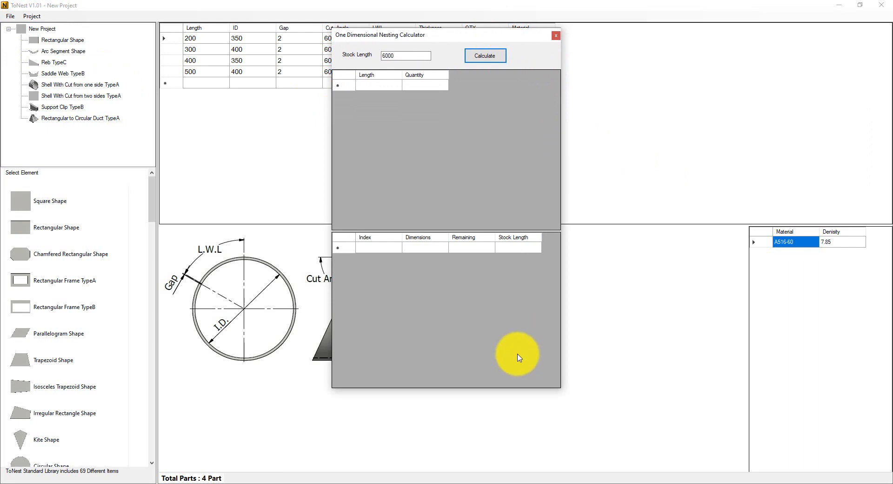
drag(522, 388, 525, 439)
Step: Switch to nest.xlsx in Excel and copy the lengths and quantities in V4:W16 of sheet A
click(579, 465)
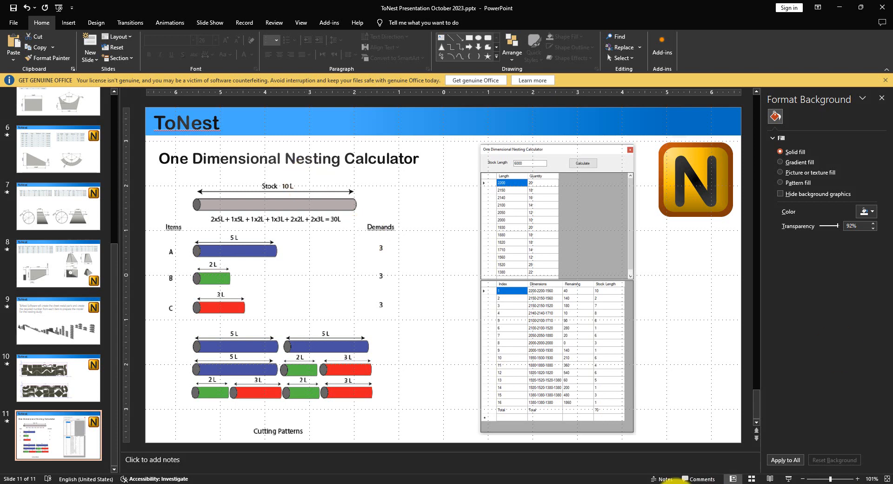
click(601, 478)
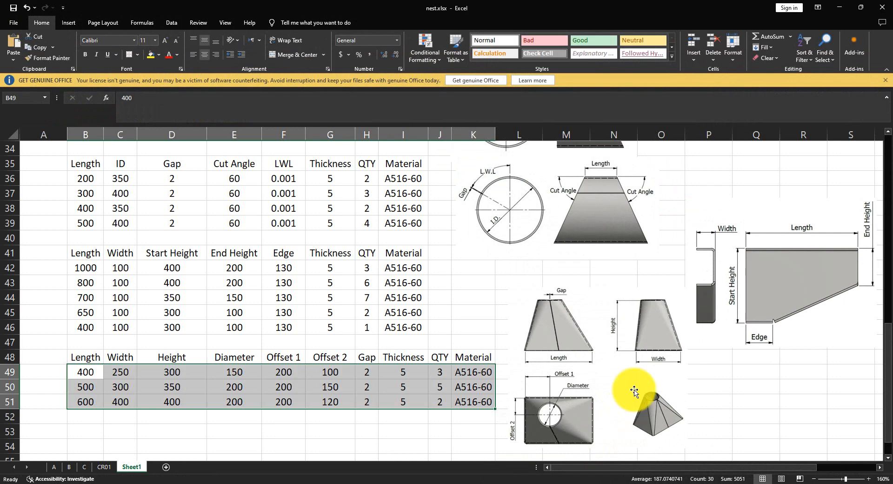
click(54, 466)
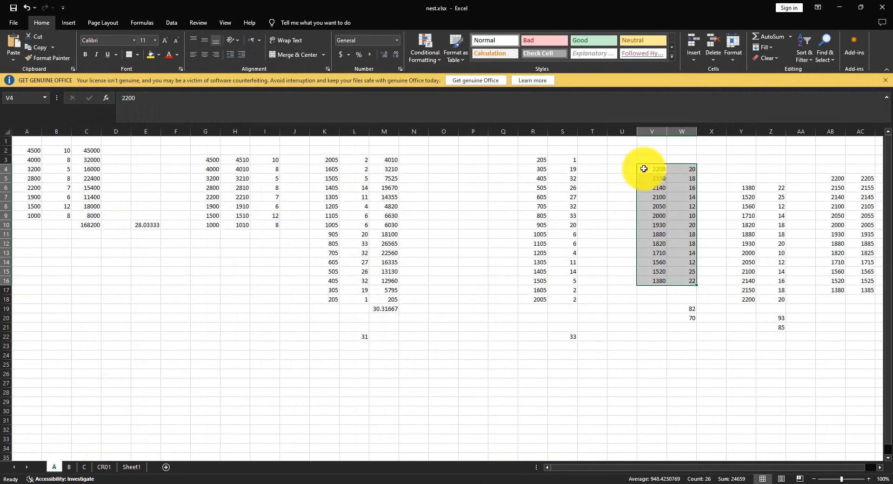
drag(644, 169, 687, 279)
right_click(686, 228)
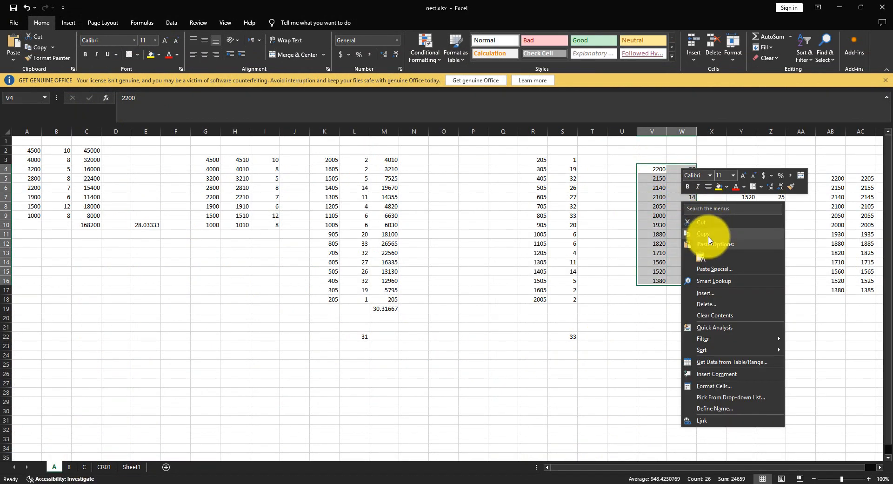
click(712, 223)
click(840, 8)
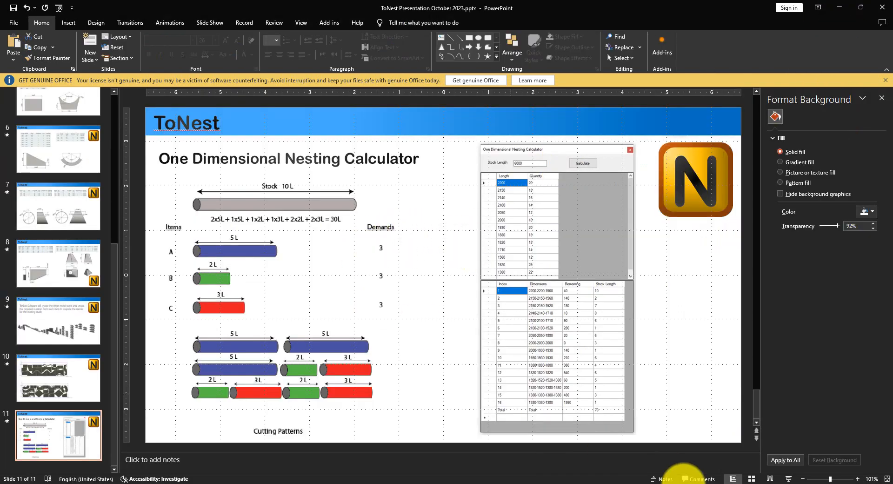
Step: Switch back to ToNest and paste the copied lengths and quantities into the nesting calculator's input table
mouse_move(665, 481)
click(710, 457)
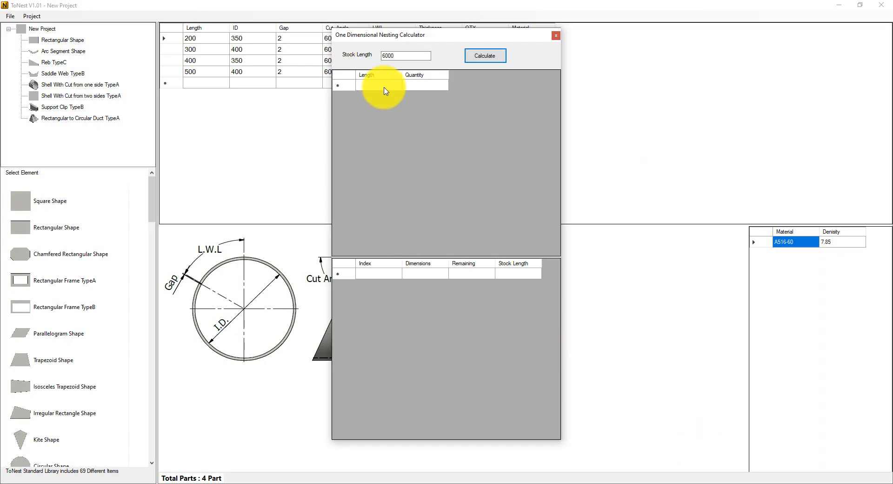
right_click(405, 84)
click(403, 116)
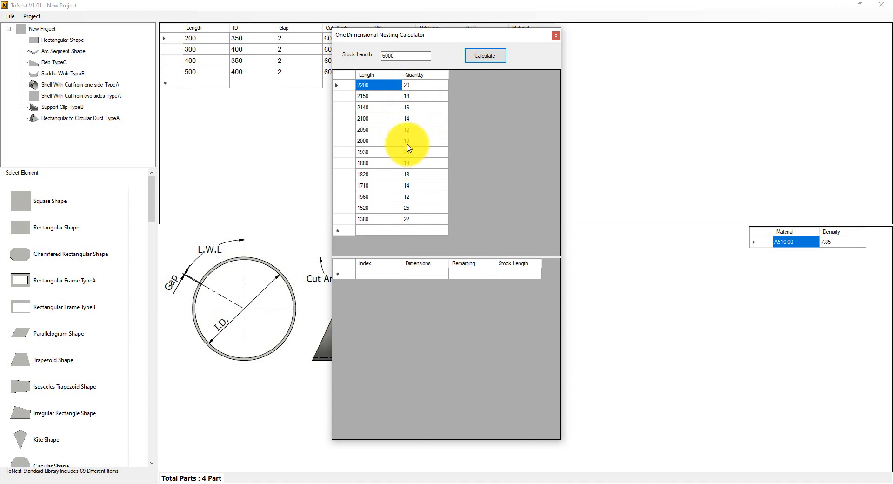
Step: Review the stock length and pasted piece list, and calculate the one-dimensional nesting for a stock length of 6000
click(392, 56)
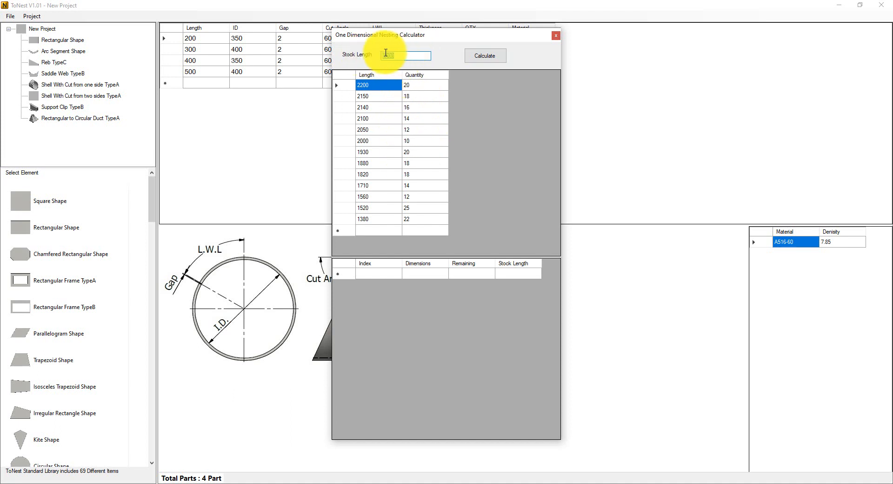
click(363, 86)
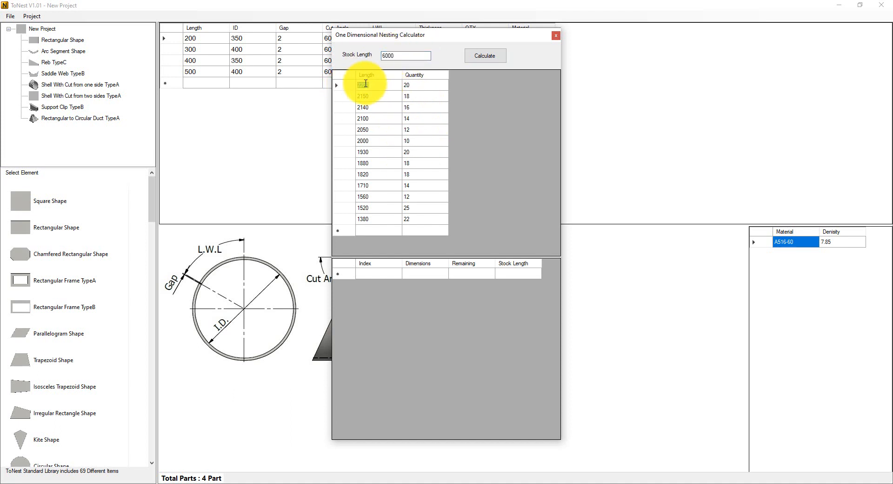
click(412, 85)
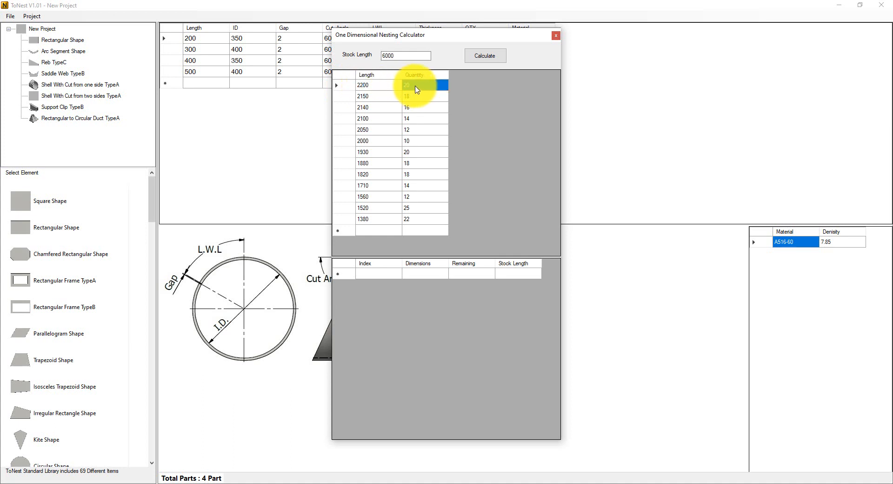
click(372, 96)
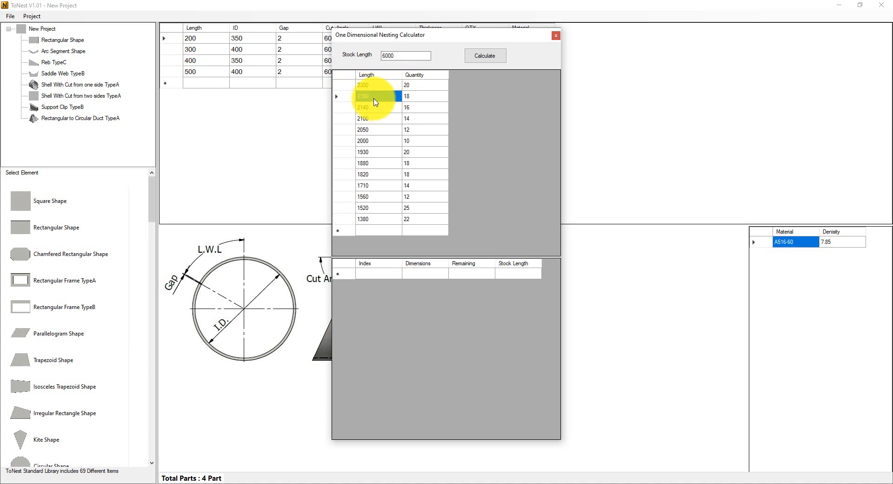
drag(375, 102, 437, 216)
click(491, 60)
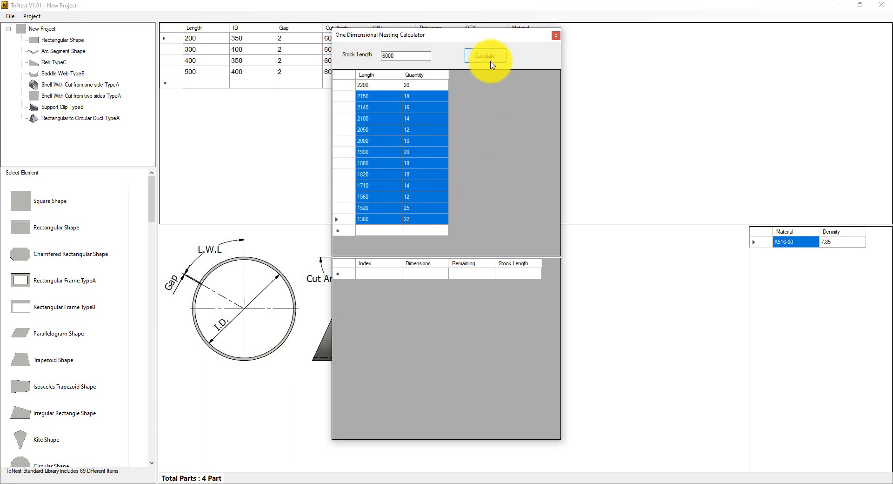
Step: Enlarge the calculator window and its results table, and select the dimensions of the first cutting pattern
double_click(447, 264)
drag(563, 441, 596, 476)
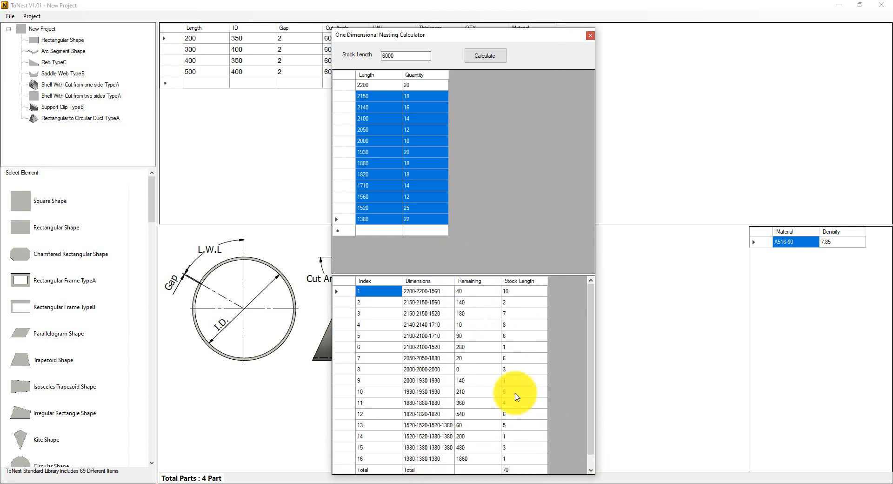
mouse_move(398, 274)
mouse_down()
mouse_move(399, 249)
mouse_move(444, 241)
mouse_up()
click(424, 258)
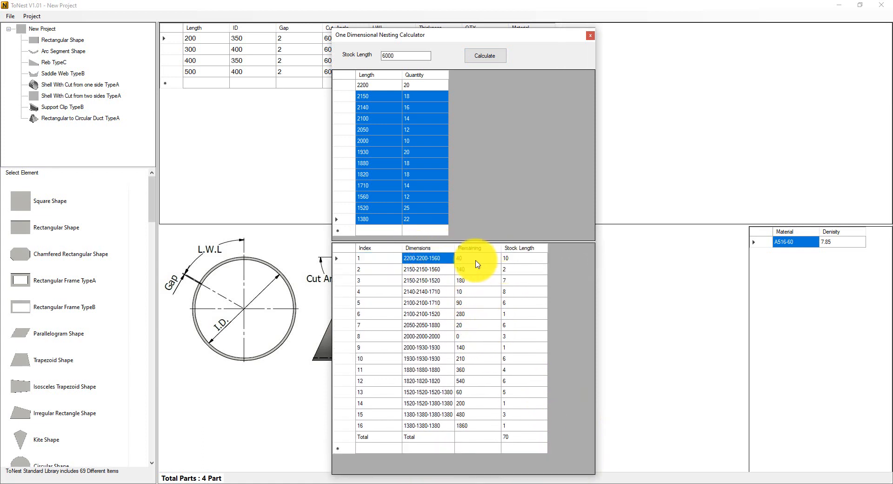
Step: Examine the first cutting pattern's dimensions, remainder and stock count, the total stock count, and the full list of input lengths and quantities
click(403, 257)
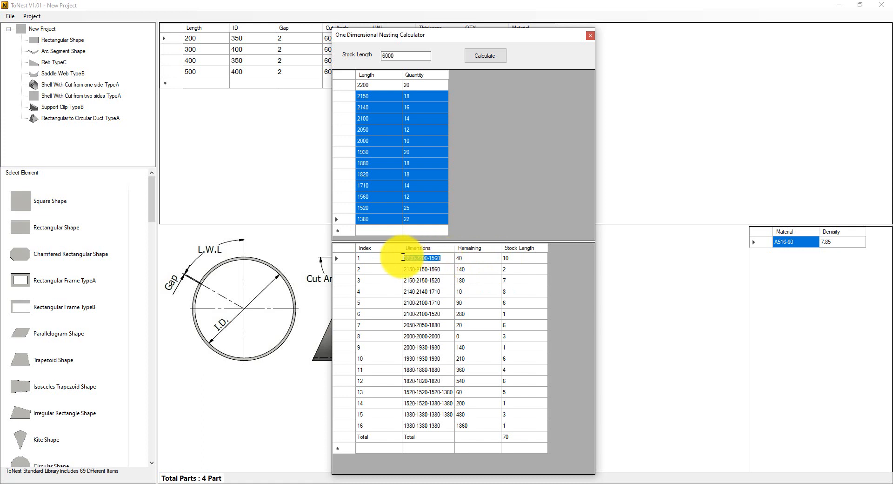
click(470, 258)
click(477, 258)
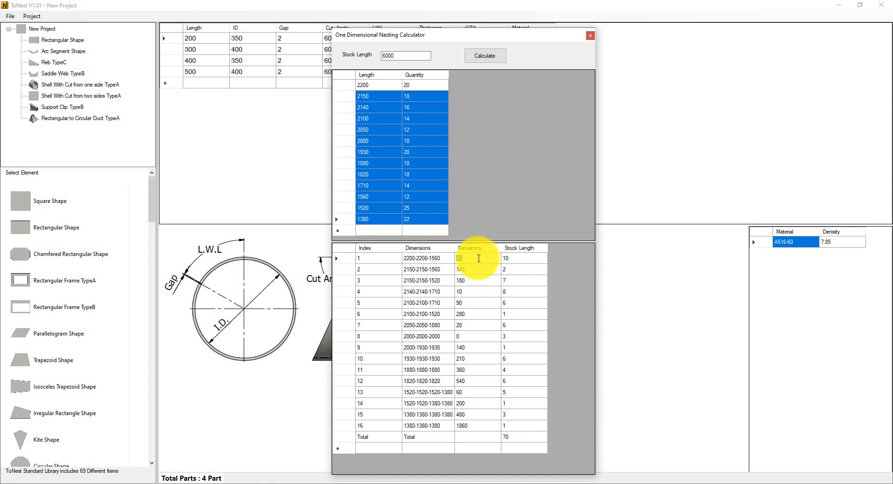
click(520, 260)
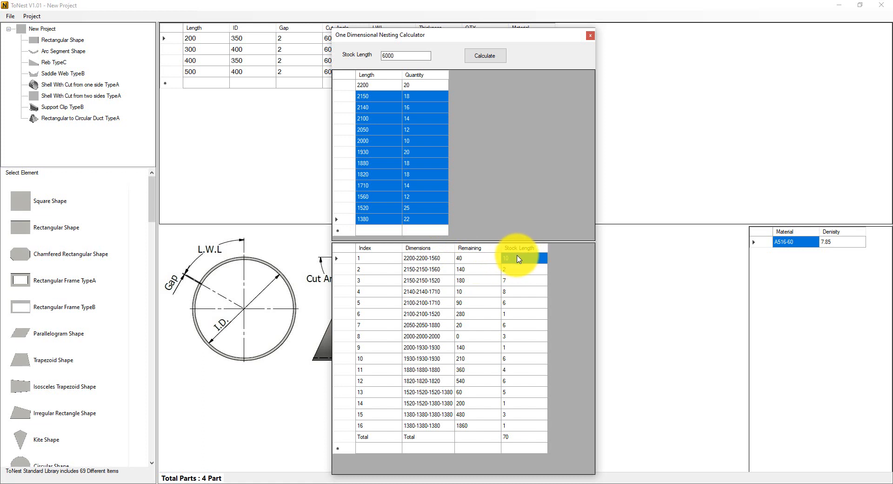
drag(371, 259, 512, 262)
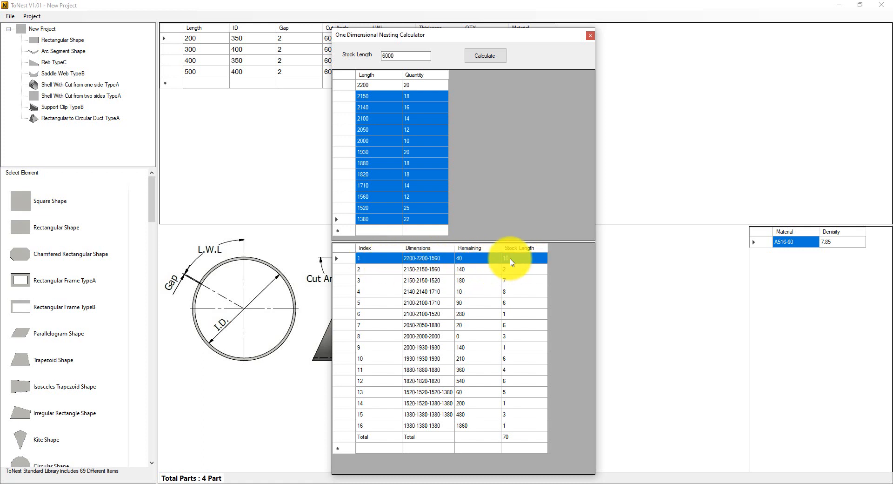
click(514, 437)
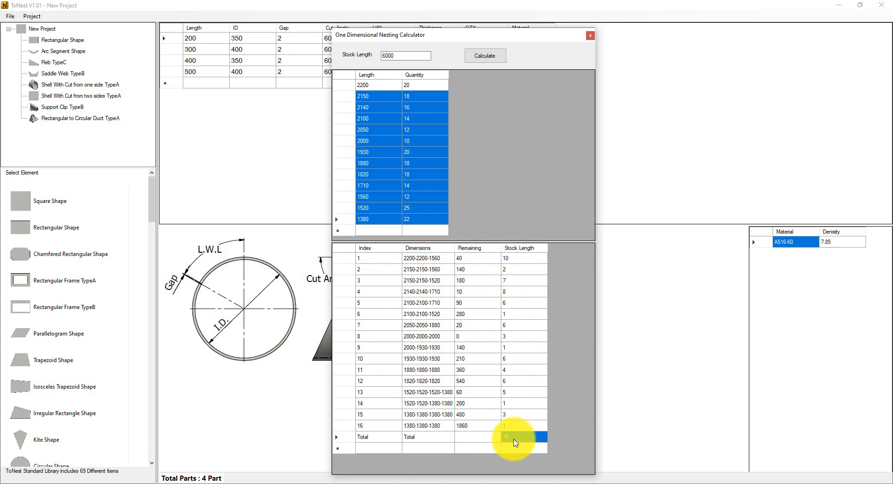
click(421, 86)
shift+click(373, 219)
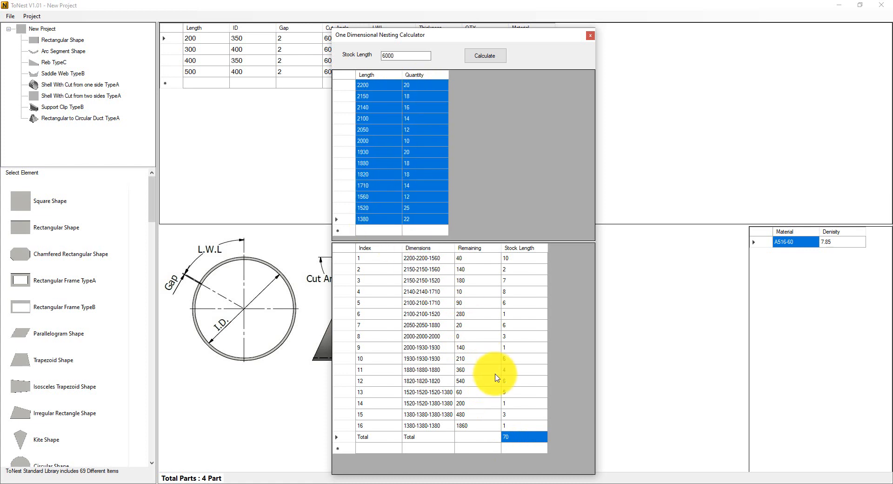
Step: Export the nesting results to an Excel file named Cutting Beams on the Desktop
right_click(439, 296)
click(469, 302)
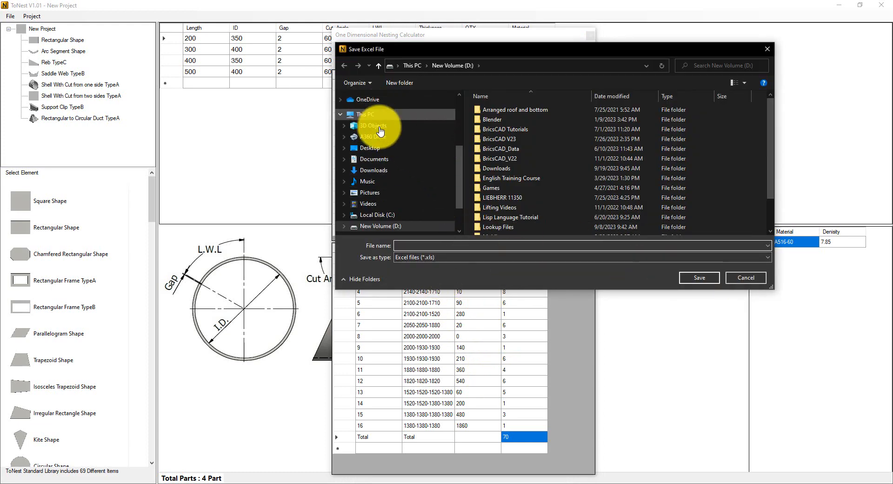
click(370, 148)
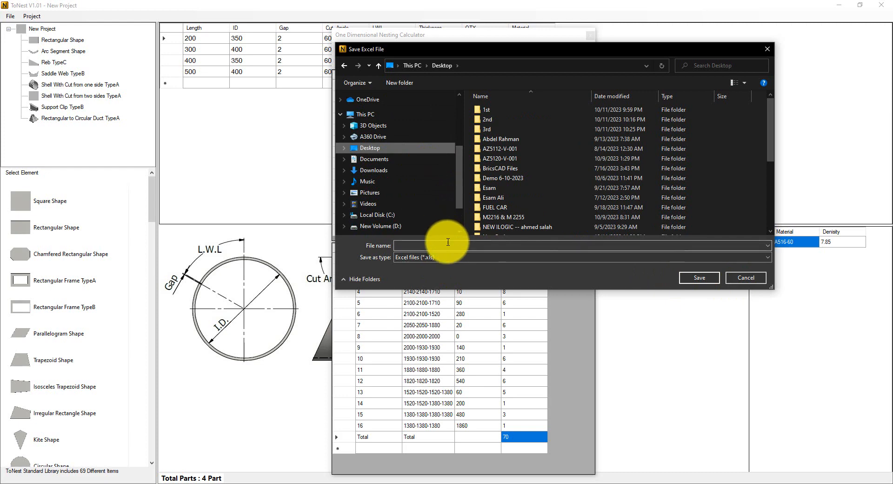
click(447, 241)
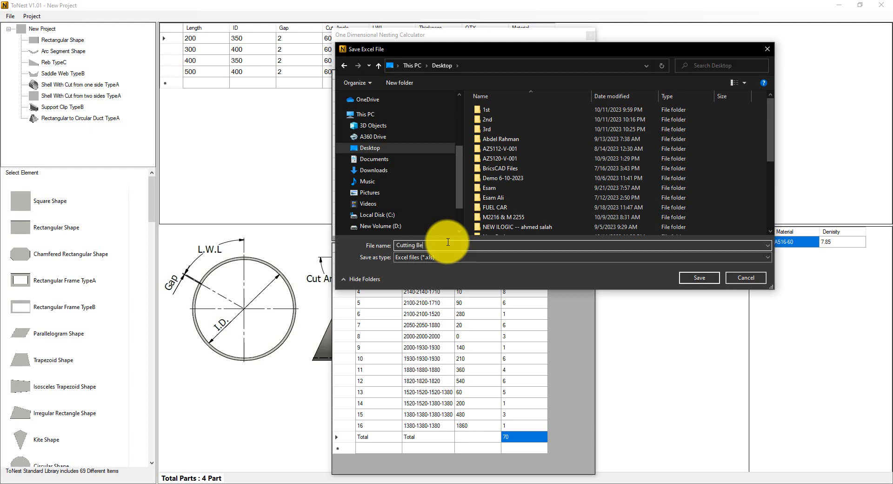
key(Return)
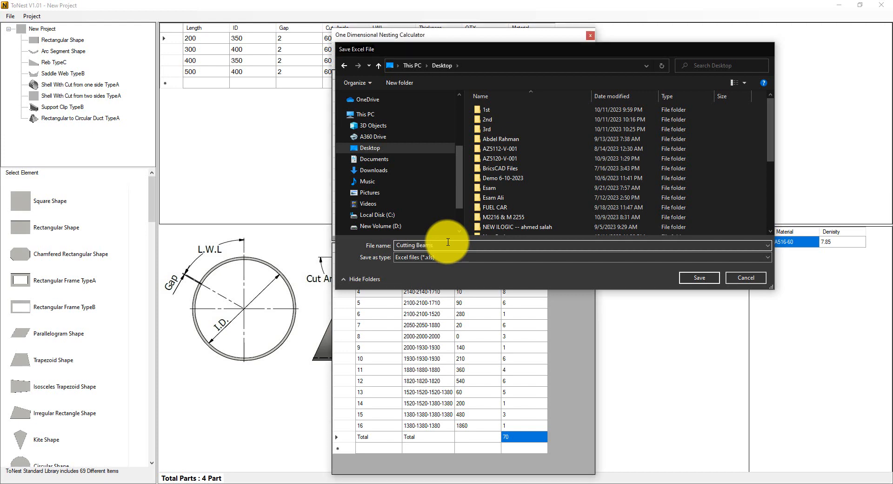
Step: Close the nesting calculator, minimize ToNest and Inventor, and open the exported Cutting Beams.xlsx in Excel
click(594, 36)
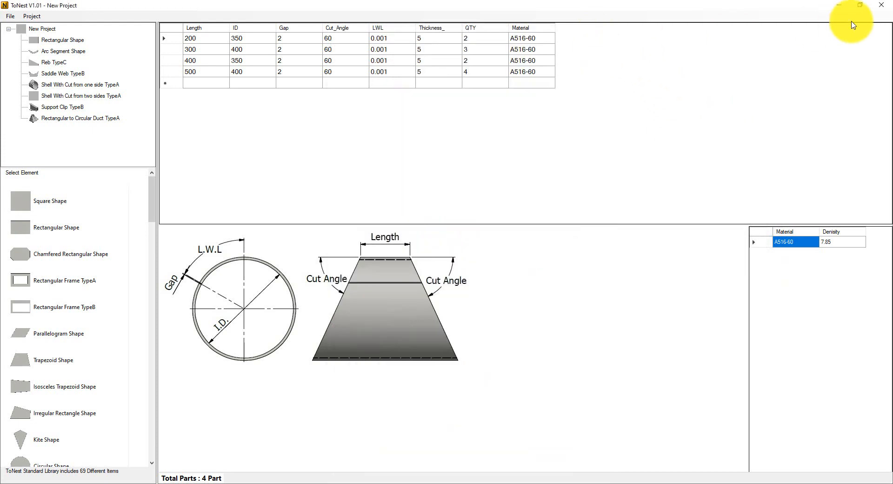
click(879, 5)
click(842, 10)
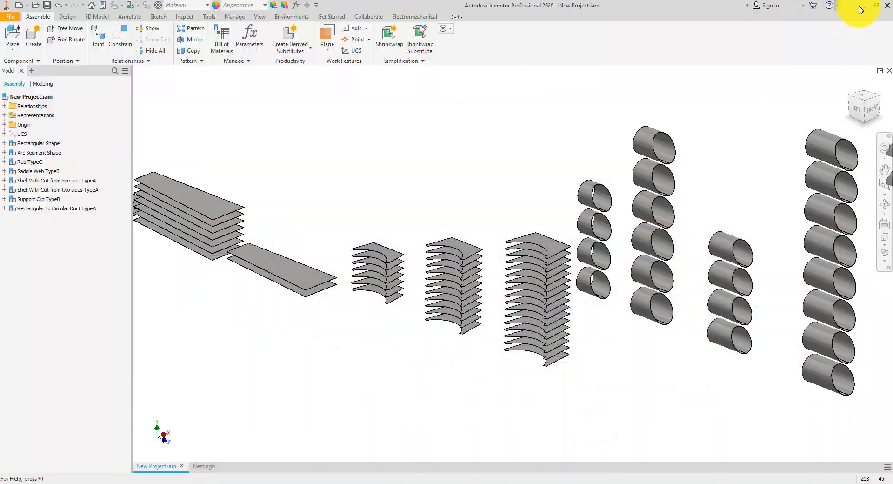
click(857, 13)
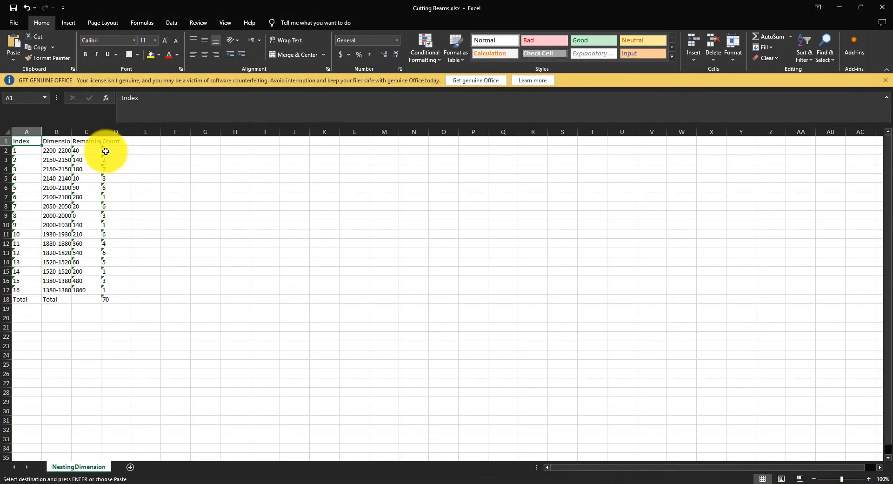
Step: Autofit the widths of columns A to D in the NestingDimension sheet
click(109, 131)
shift+click(21, 132)
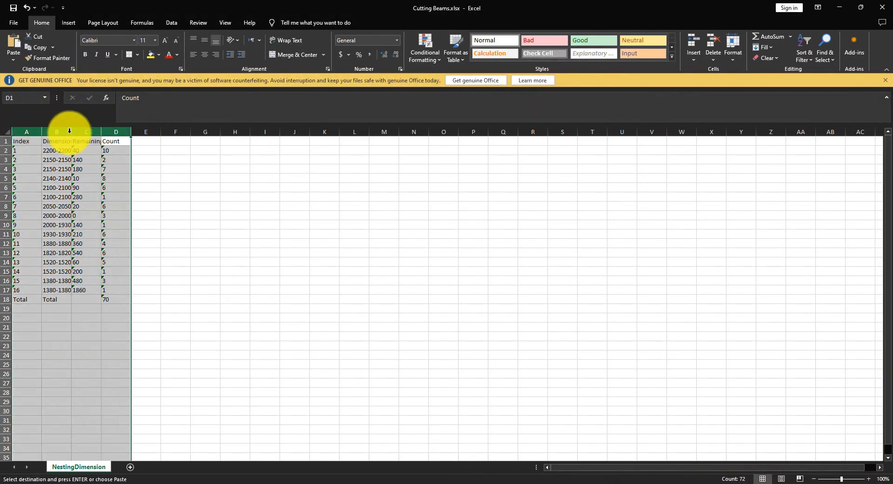
double_click(71, 132)
Step: Convert the numbers stored as text in A2:D17 and the total in D18 to numeric values
drag(139, 150, 21, 290)
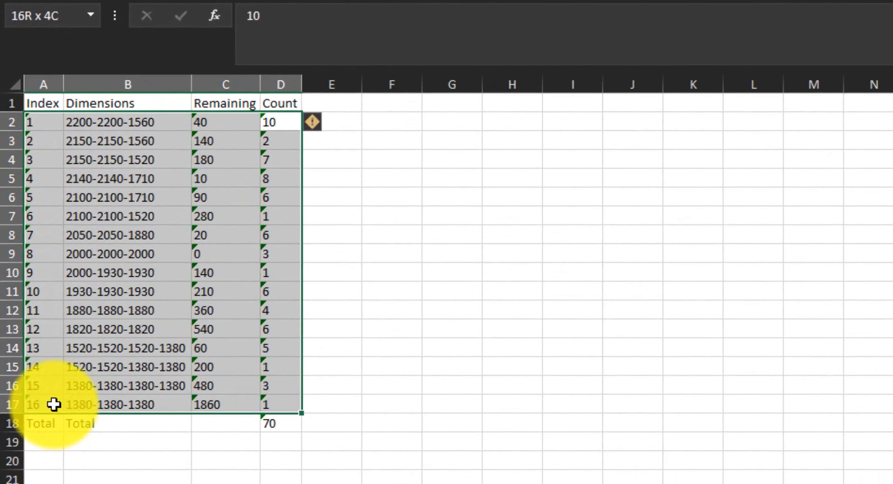
right_click(50, 238)
key(Escape)
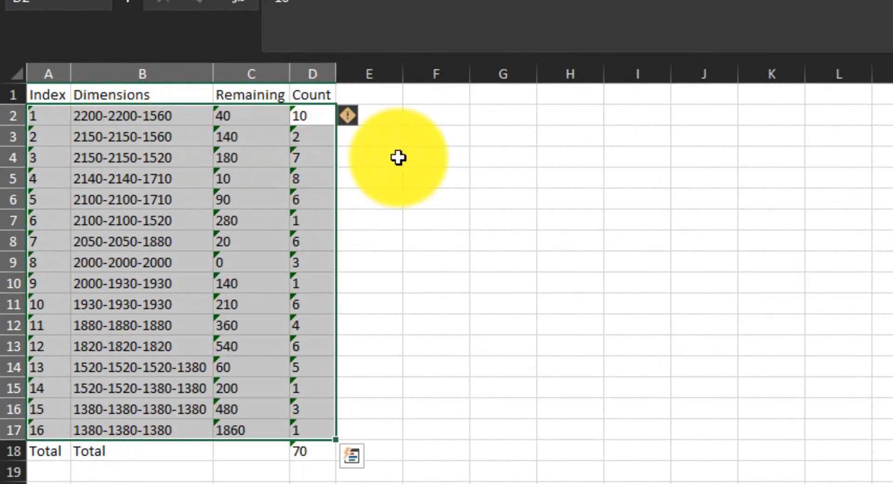
click(350, 119)
click(409, 172)
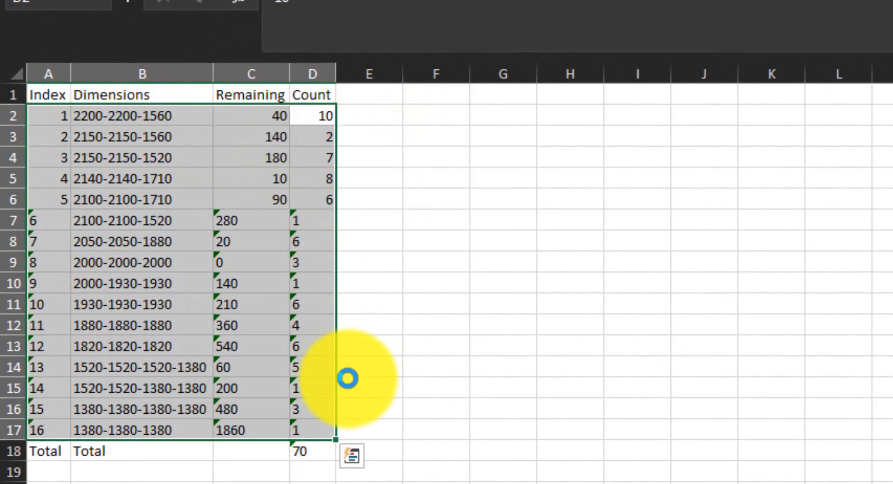
click(309, 453)
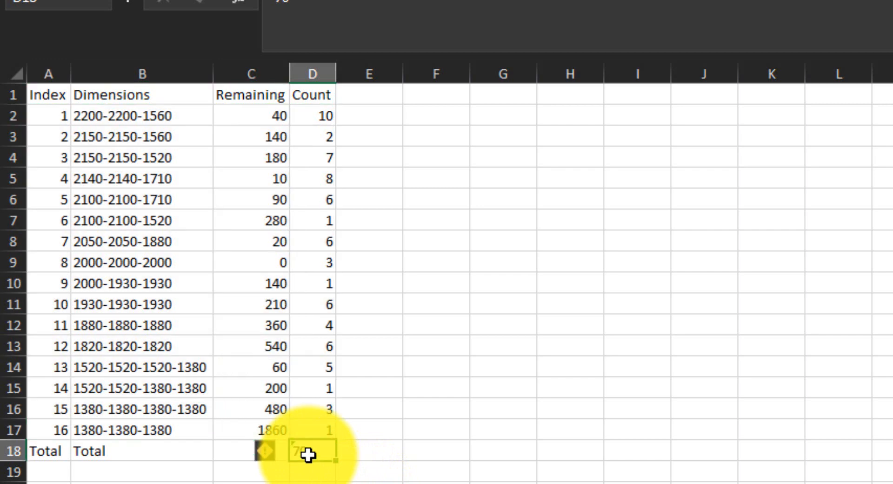
click(318, 483)
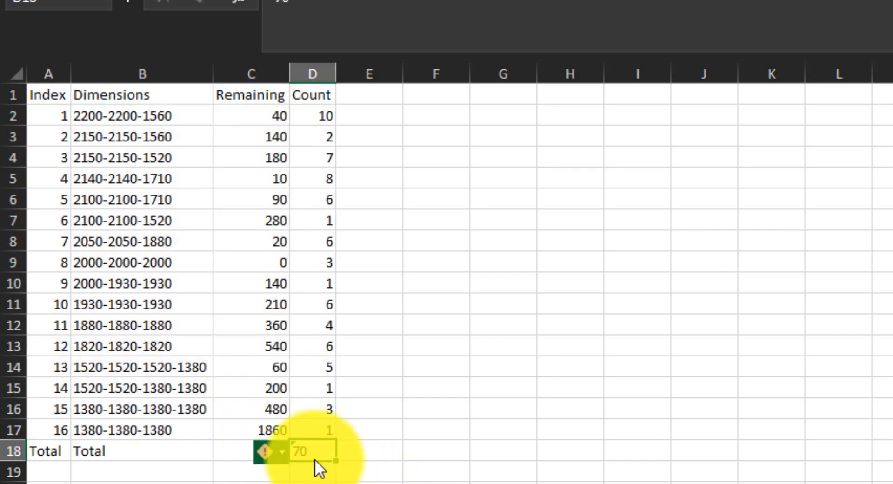
click(311, 150)
Step: Examine the dimensions of the first three cutting patterns in cells B2, B3 and B4, leaving them unedited
click(167, 117)
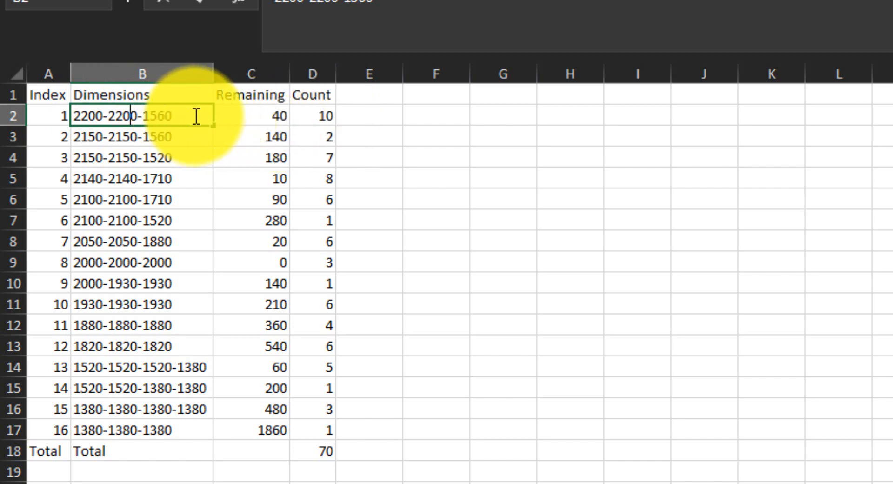
drag(196, 117, 52, 123)
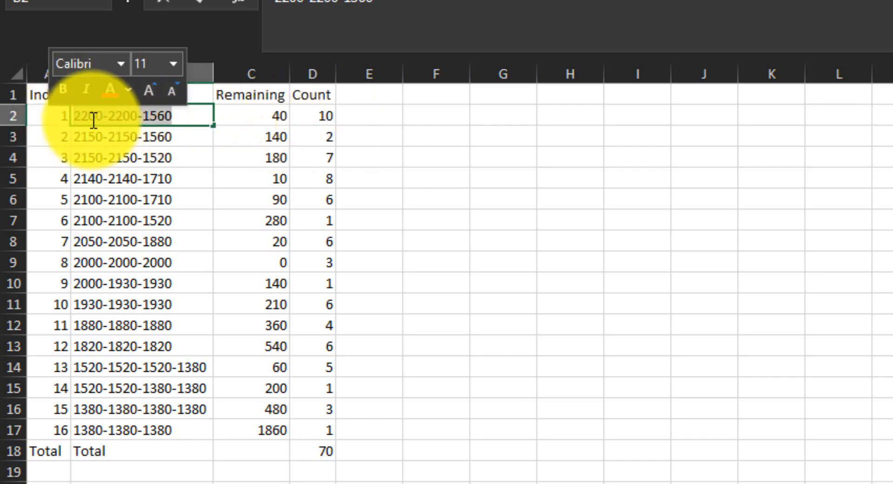
double_click(188, 138)
drag(190, 138, 82, 133)
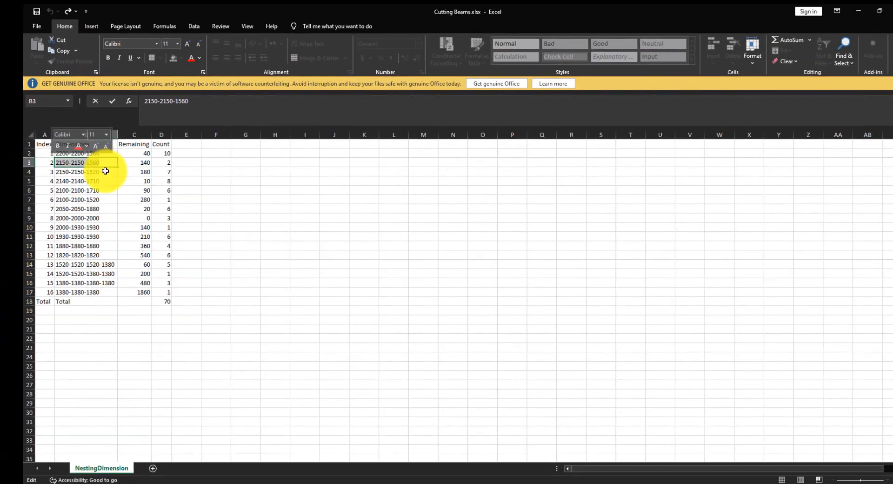
double_click(169, 159)
drag(168, 159, 49, 159)
click(557, 312)
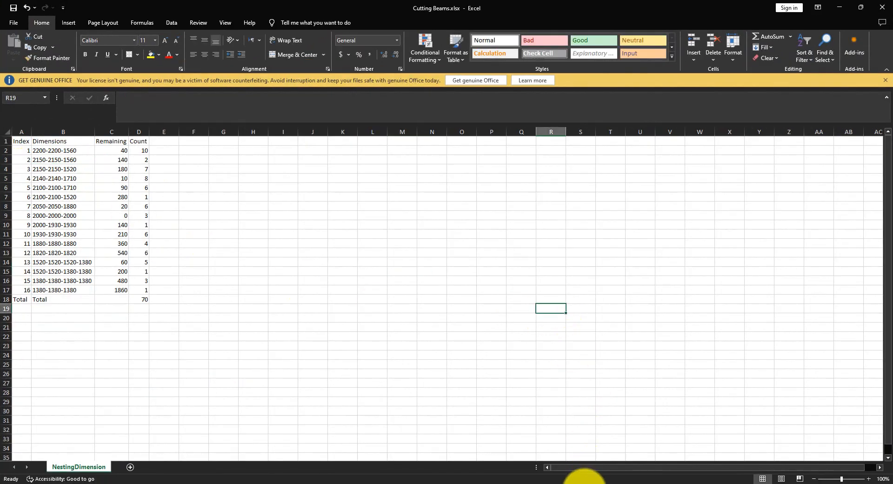
Step: Switch to the ToNest presentation in PowerPoint and review slides 4, 9, 10 and 11 on part creation, plate nesting and one-dimensional nesting
click(587, 482)
scroll(86, 254, up, 2)
scroll(85, 254, up, 2)
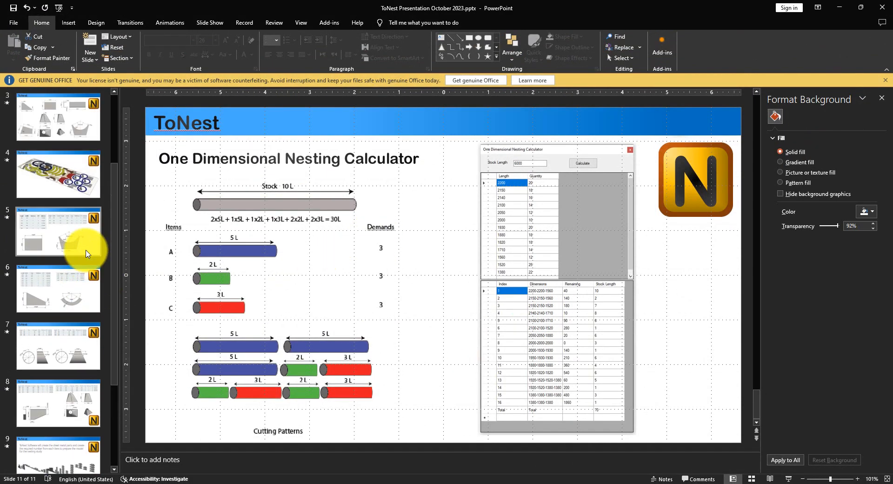
click(64, 190)
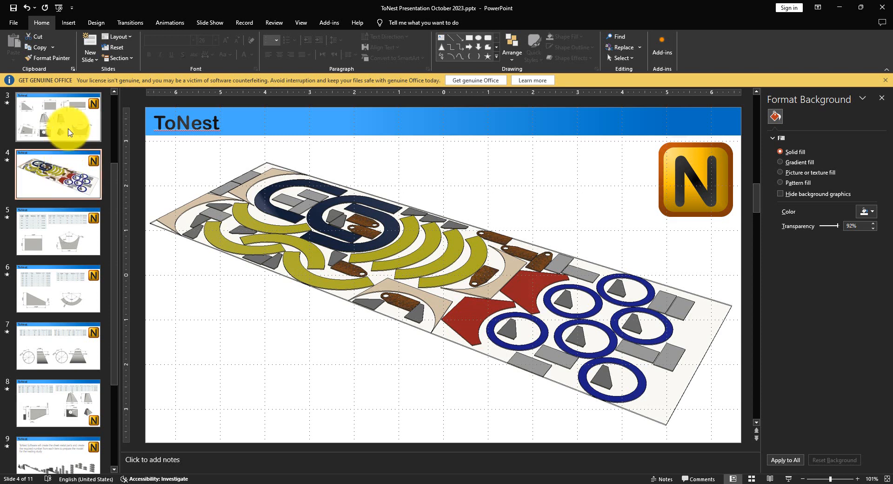
scroll(75, 279, down, 2)
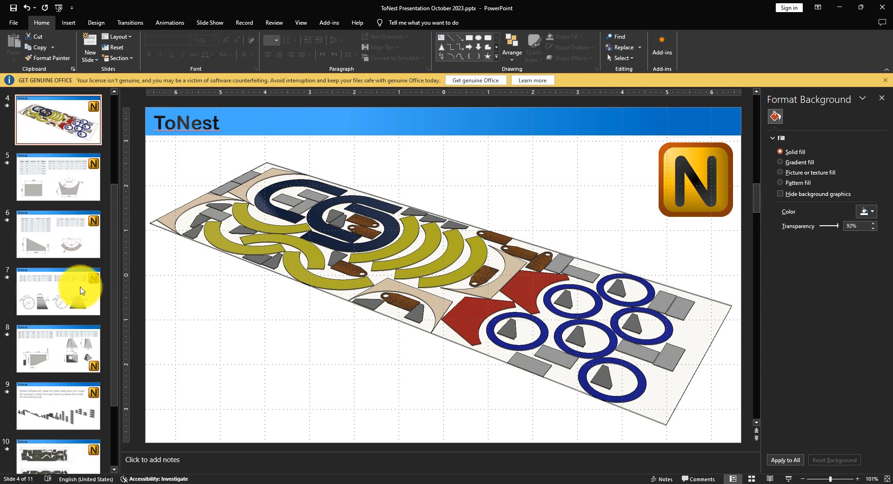
click(77, 426)
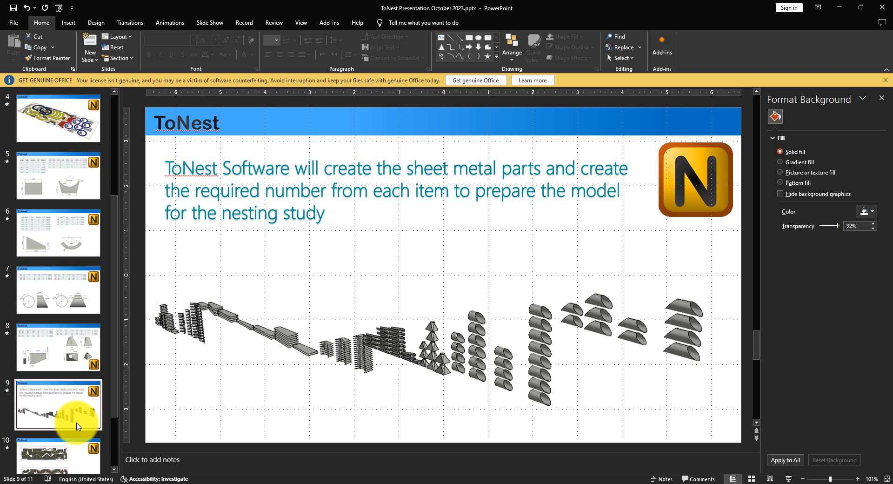
scroll(74, 421, down, 2)
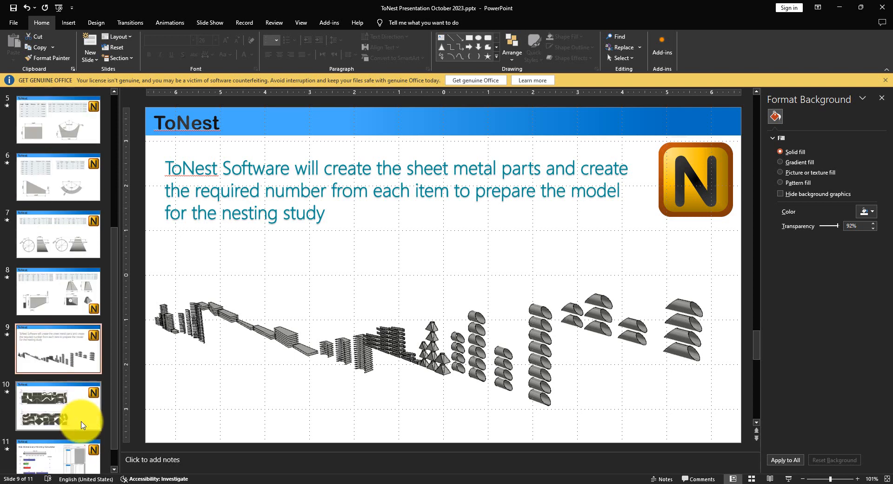
click(82, 424)
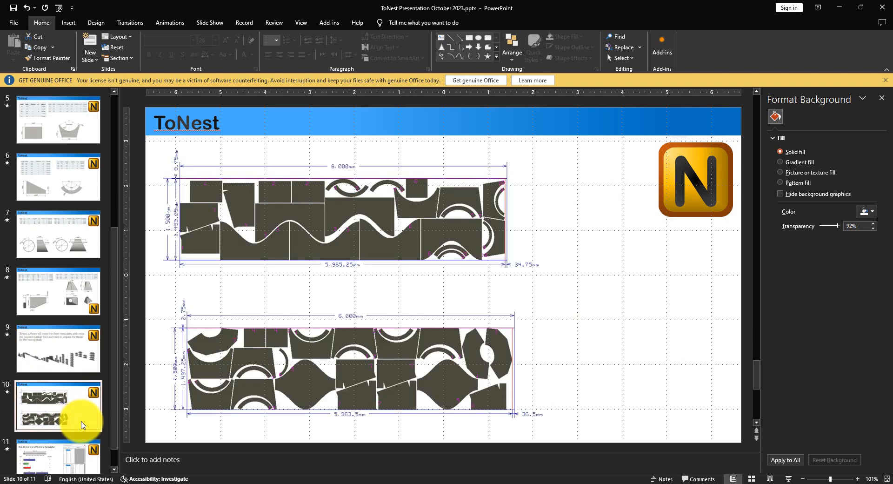
scroll(82, 424, down, 1)
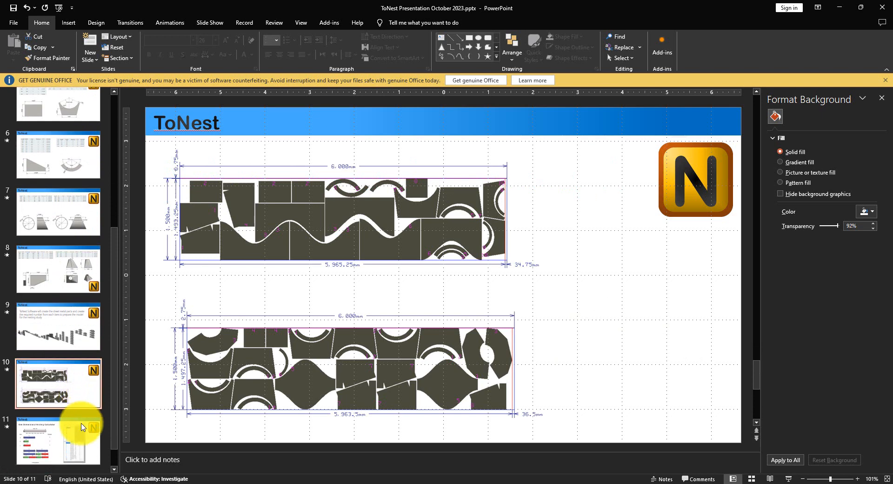
click(73, 430)
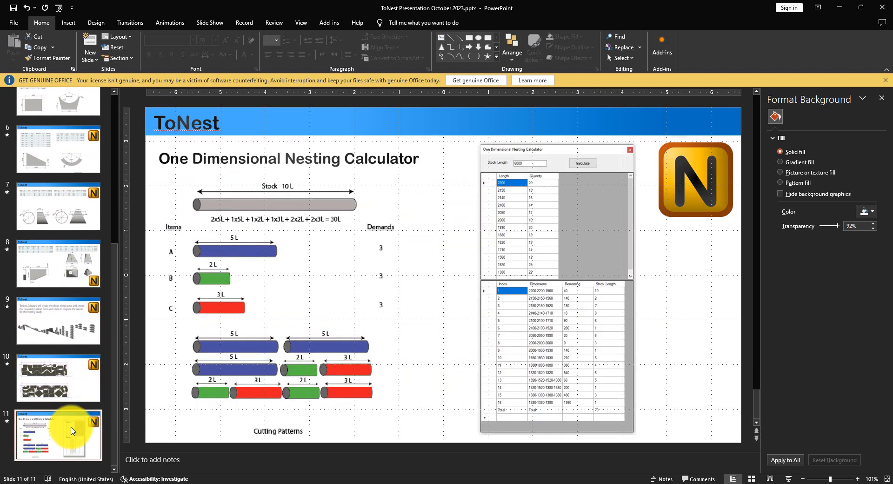